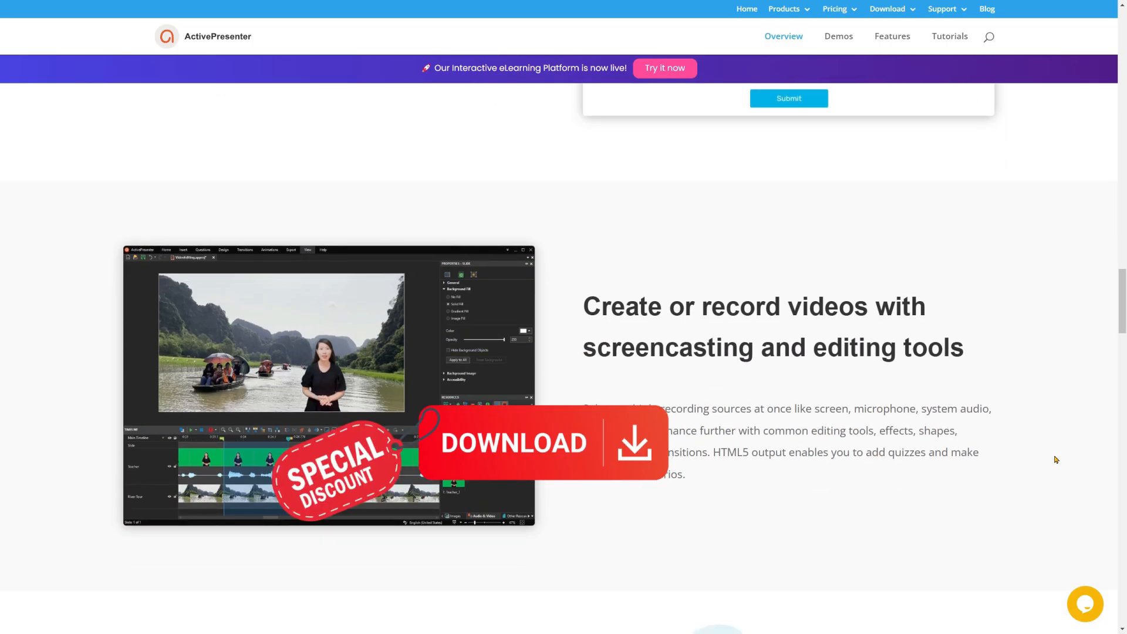
{"action": "scroll", "coordinate": [1055, 459], "scroll_direction": "down", "scroll_amount": 6}
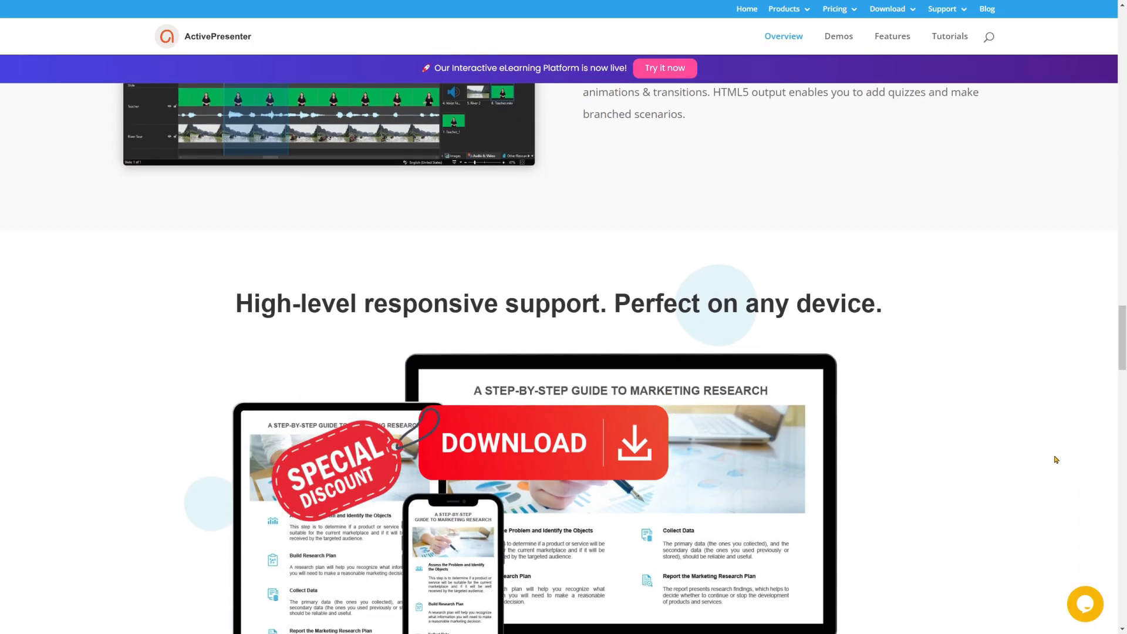
{"action": "scroll", "coordinate": [1056, 460], "scroll_direction": "down", "scroll_amount": 1}
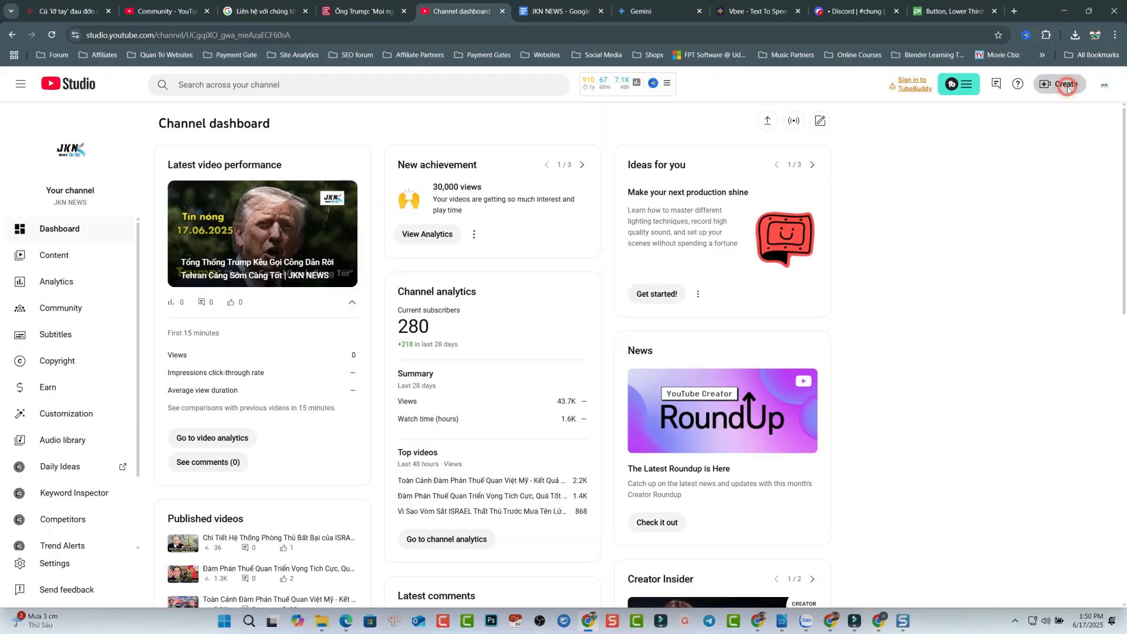
Start a new video upload from the JKN NEWS channel dashboard.
{"action": "left_click", "coordinate": [1059, 84]}
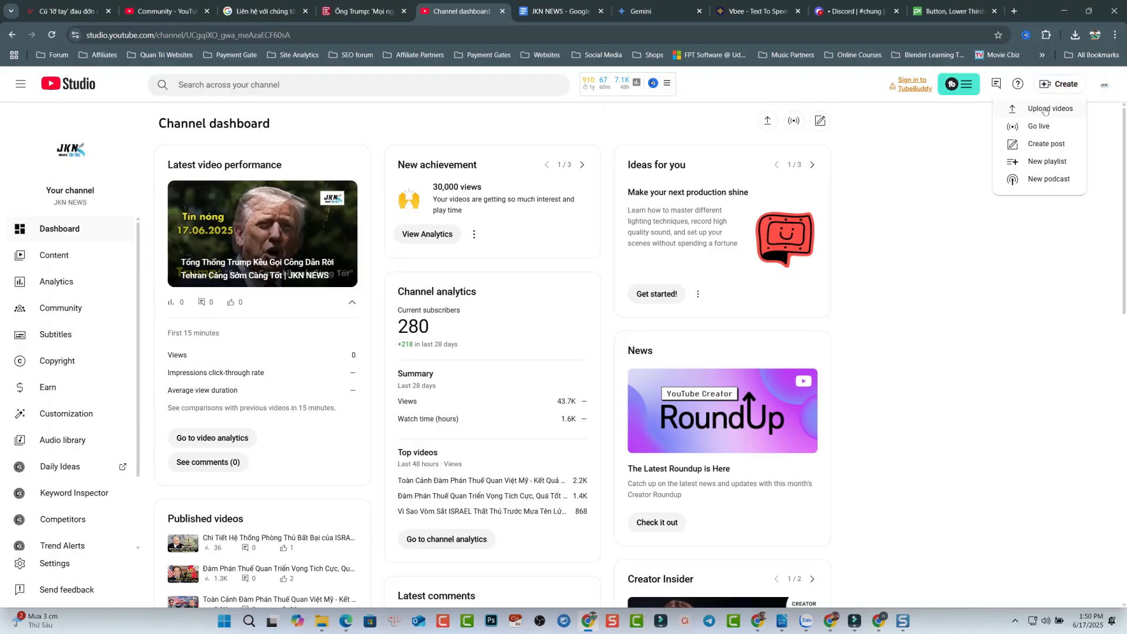
{"action": "left_click", "coordinate": [1045, 109]}
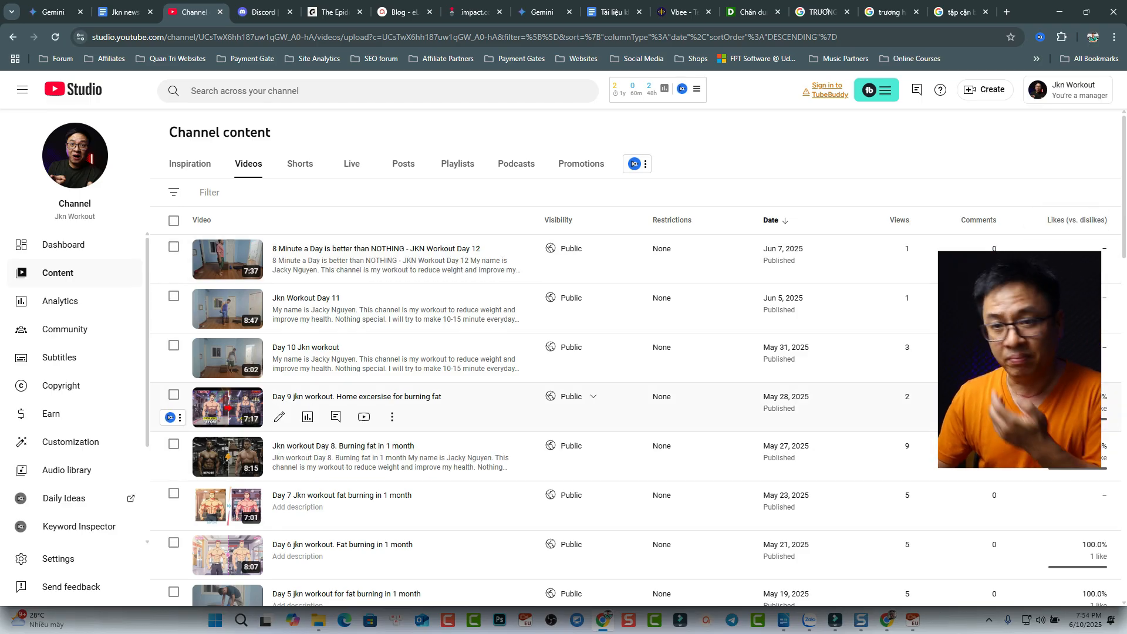
Browse the Jkn Workout channel's video list down to the older private uploads and return to the newest ones.
{"action": "scroll", "coordinate": [307, 417], "scroll_direction": "down", "scroll_amount": 5}
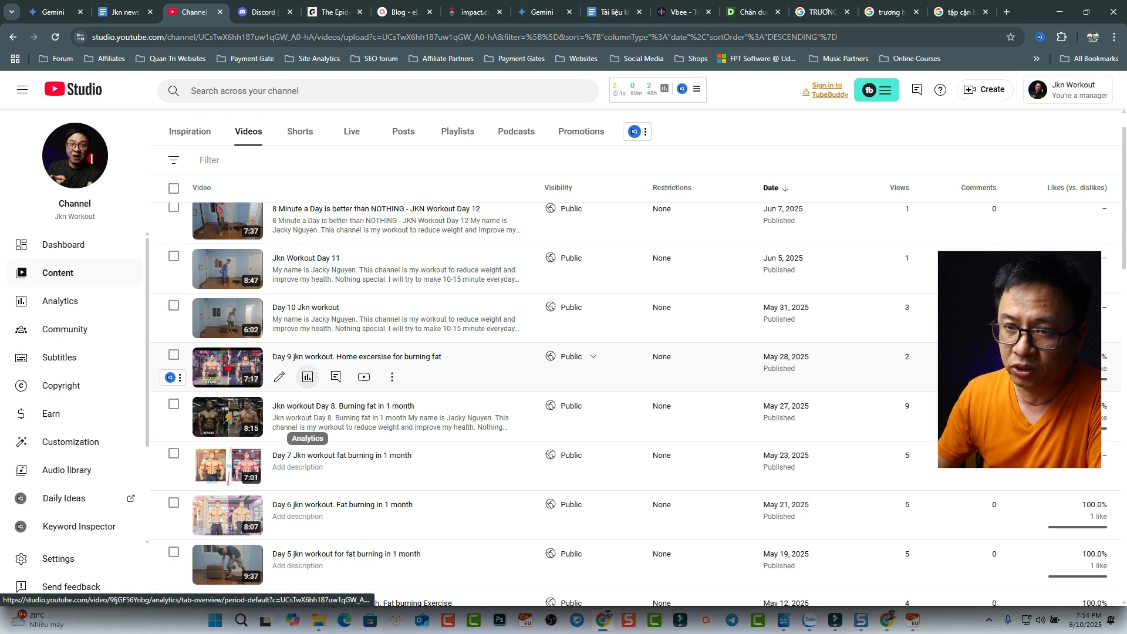
{"action": "scroll", "coordinate": [307, 419], "scroll_direction": "up", "scroll_amount": 8}
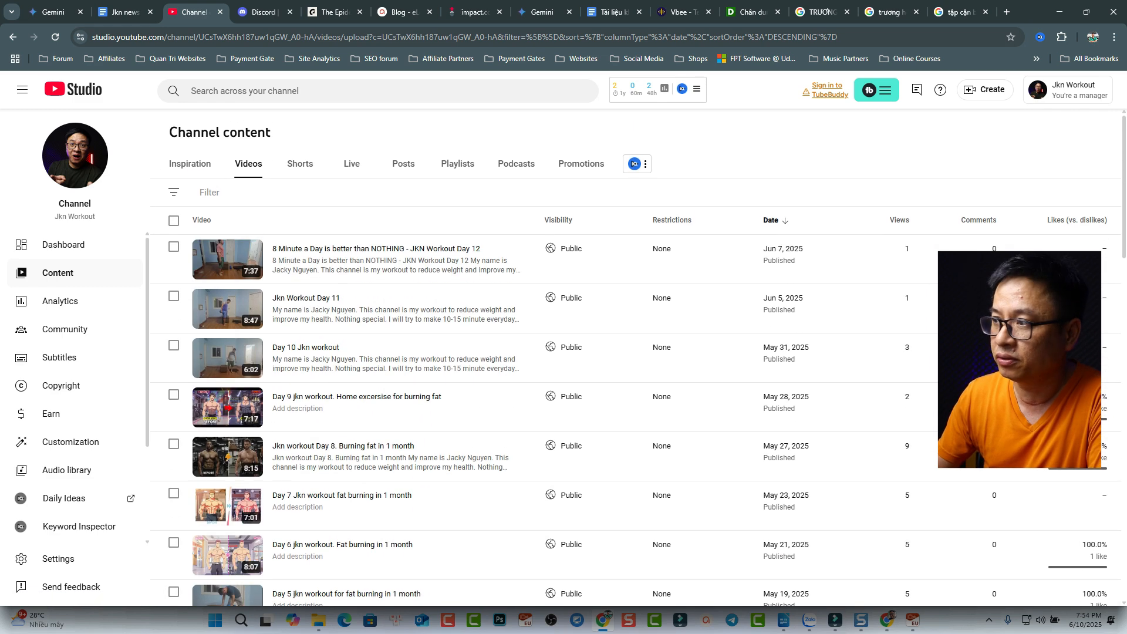
{"action": "scroll", "coordinate": [307, 420], "scroll_direction": "down", "scroll_amount": 11}
{"action": "scroll", "coordinate": [306, 433], "scroll_direction": "down", "scroll_amount": 6}
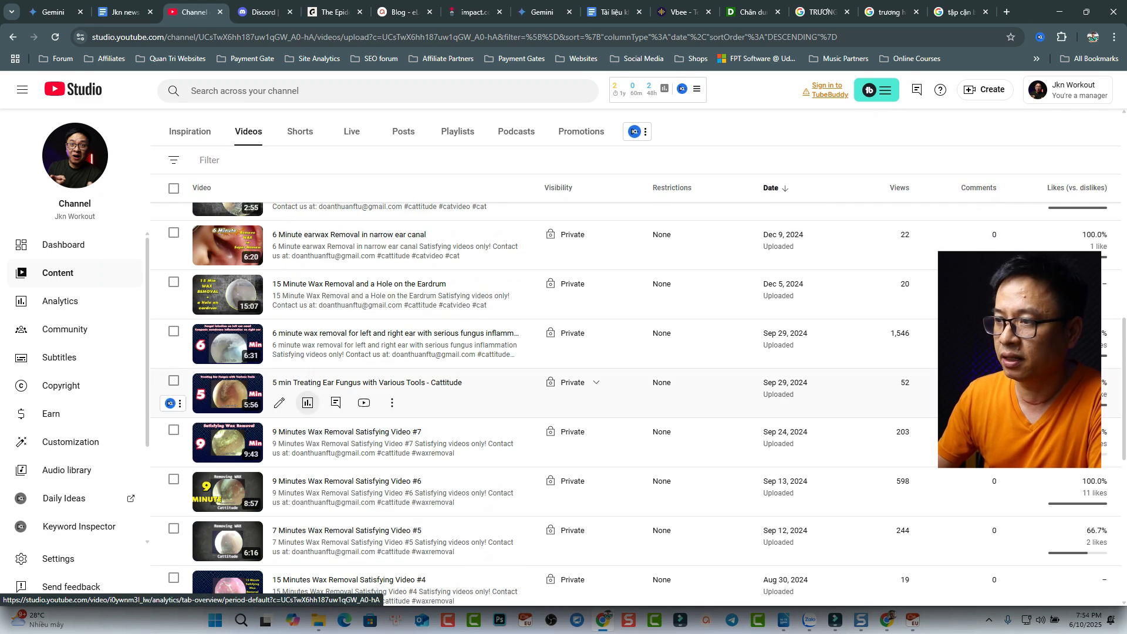
{"action": "scroll", "coordinate": [307, 433], "scroll_direction": "up", "scroll_amount": 15}
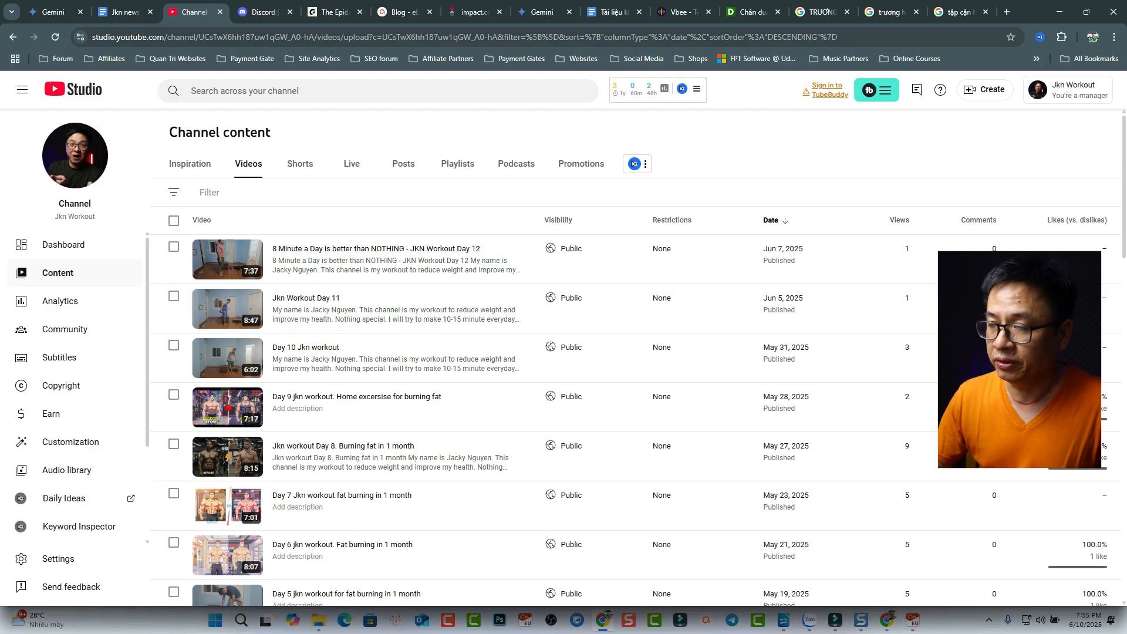
Open the list of accounts available for switching and look through its channels.
{"action": "left_click", "coordinate": [1068, 89]}
{"action": "left_click", "coordinate": [998, 212]}
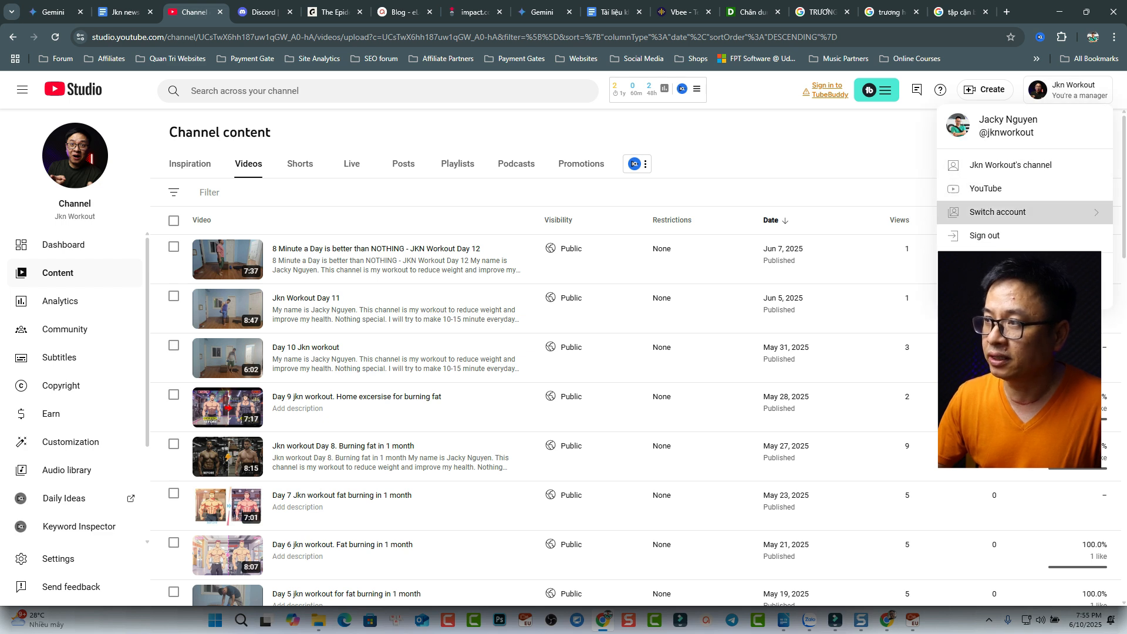
{"action": "scroll", "coordinate": [932, 284], "scroll_direction": "down", "scroll_amount": 1}
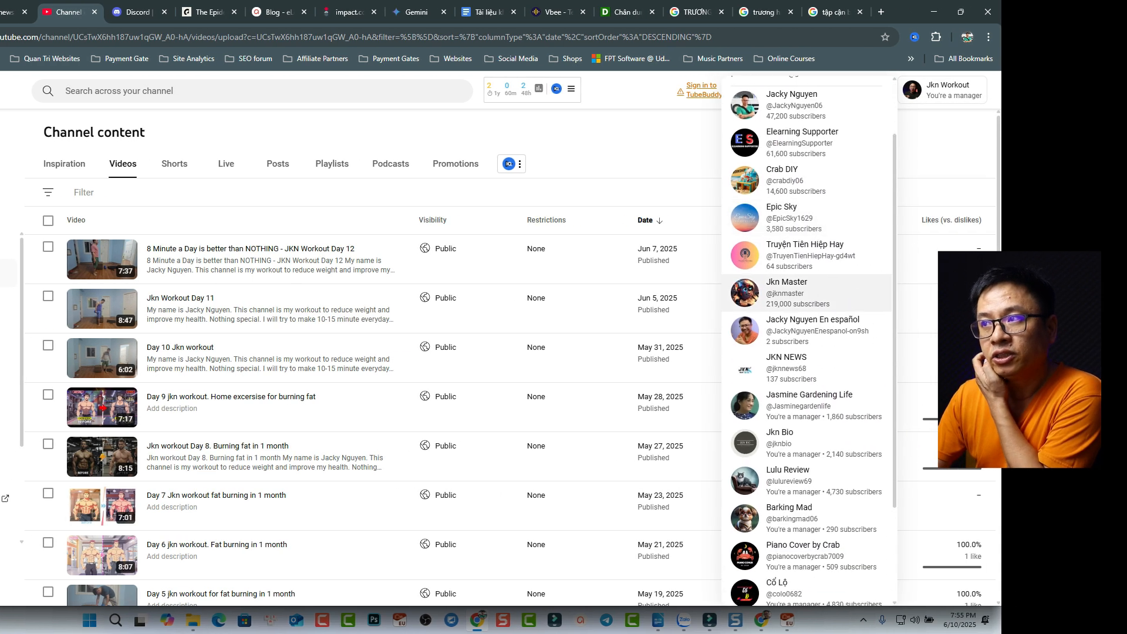
{"action": "scroll", "coordinate": [807, 340], "scroll_direction": "down", "scroll_amount": 5}
{"action": "scroll", "coordinate": [807, 340], "scroll_direction": "up", "scroll_amount": 6}
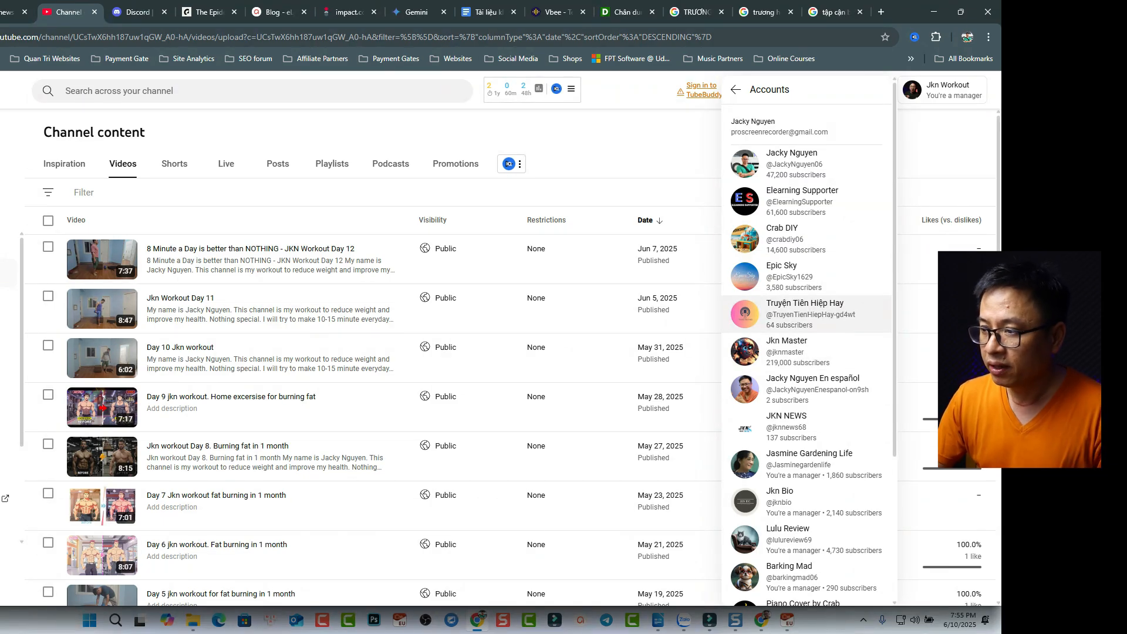
Look through the switchable channels in the second Chrome window, return to the Jkn Workout window and close its account list.
{"action": "left_click", "coordinate": [761, 620]}
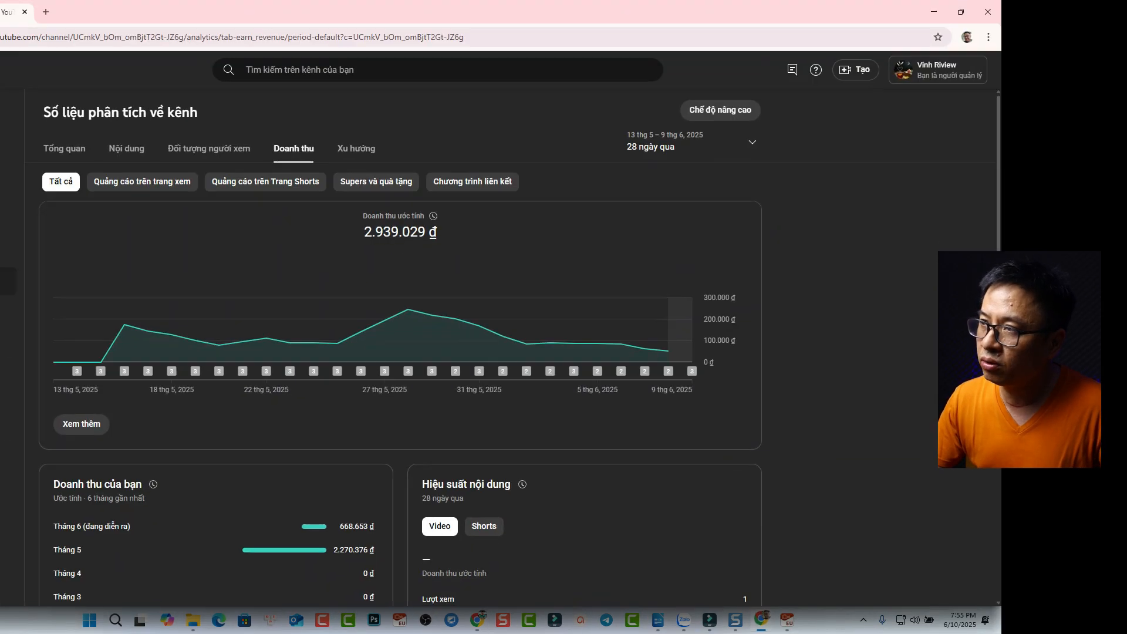
{"action": "left_click", "coordinate": [938, 69]}
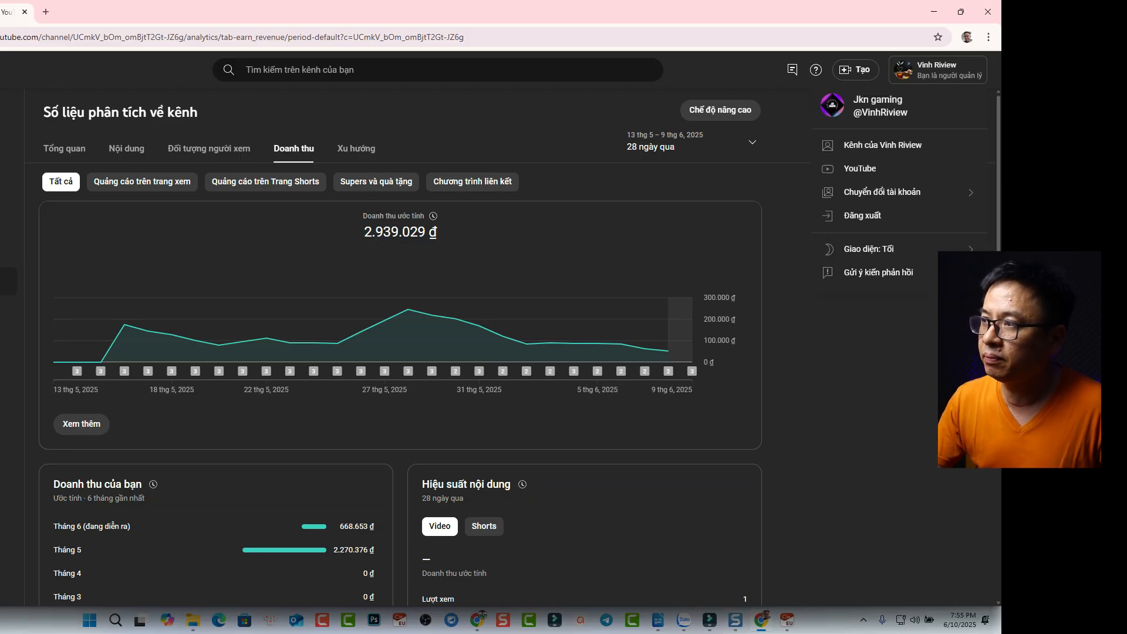
{"action": "left_click", "coordinate": [882, 192]}
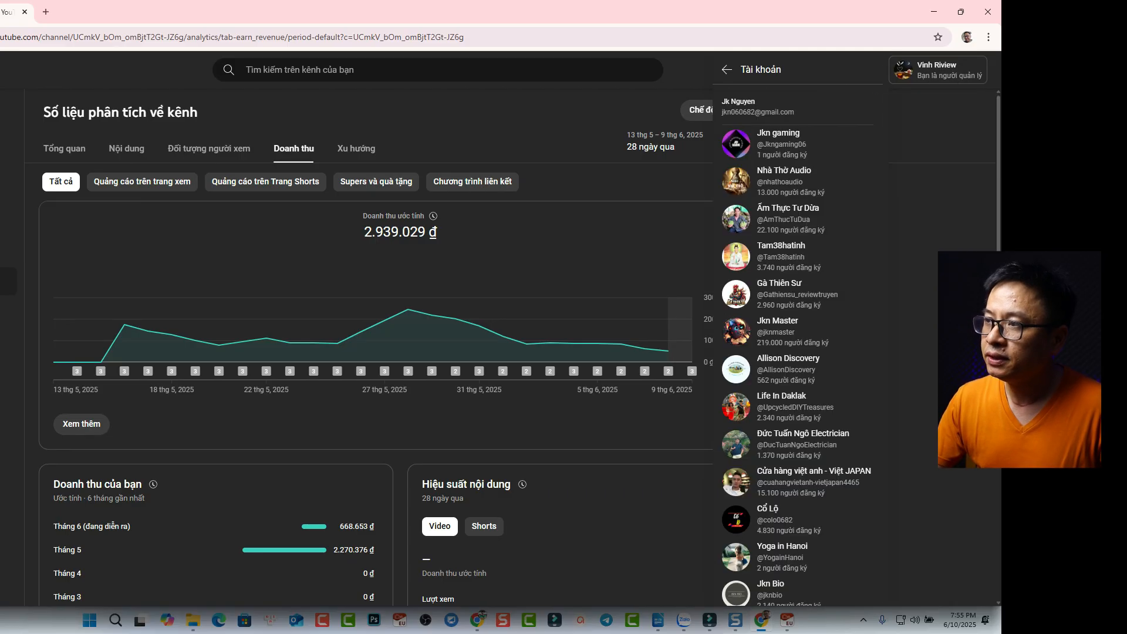
{"action": "scroll", "coordinate": [798, 232], "scroll_direction": "down", "scroll_amount": 1}
{"action": "scroll", "coordinate": [798, 233], "scroll_direction": "down", "scroll_amount": 10}
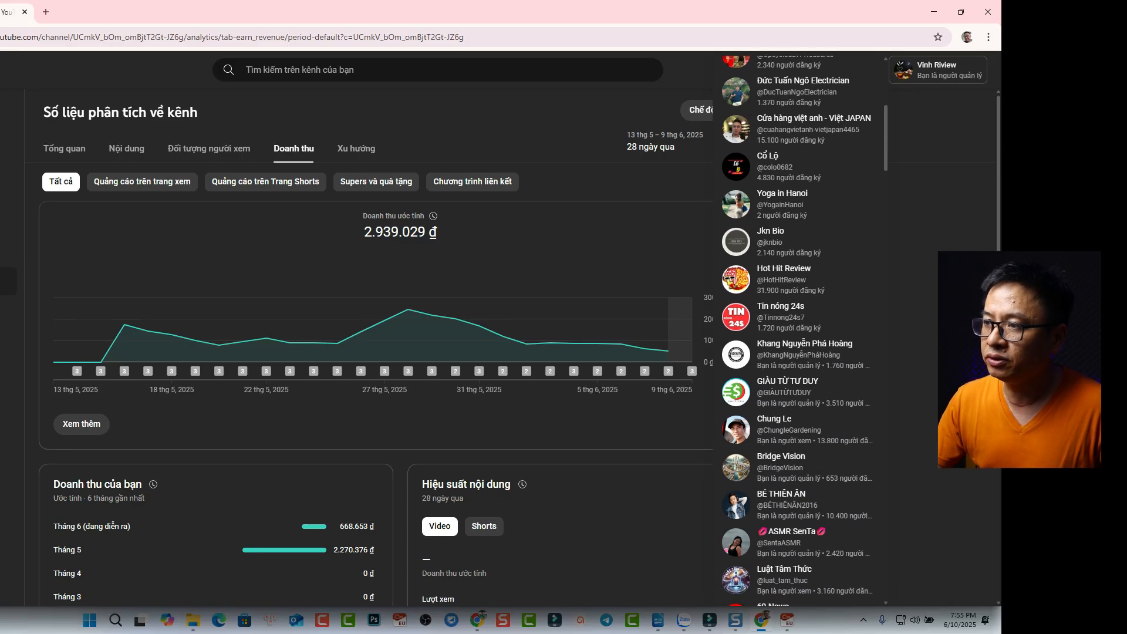
{"action": "scroll", "coordinate": [798, 329], "scroll_direction": "down", "scroll_amount": 10}
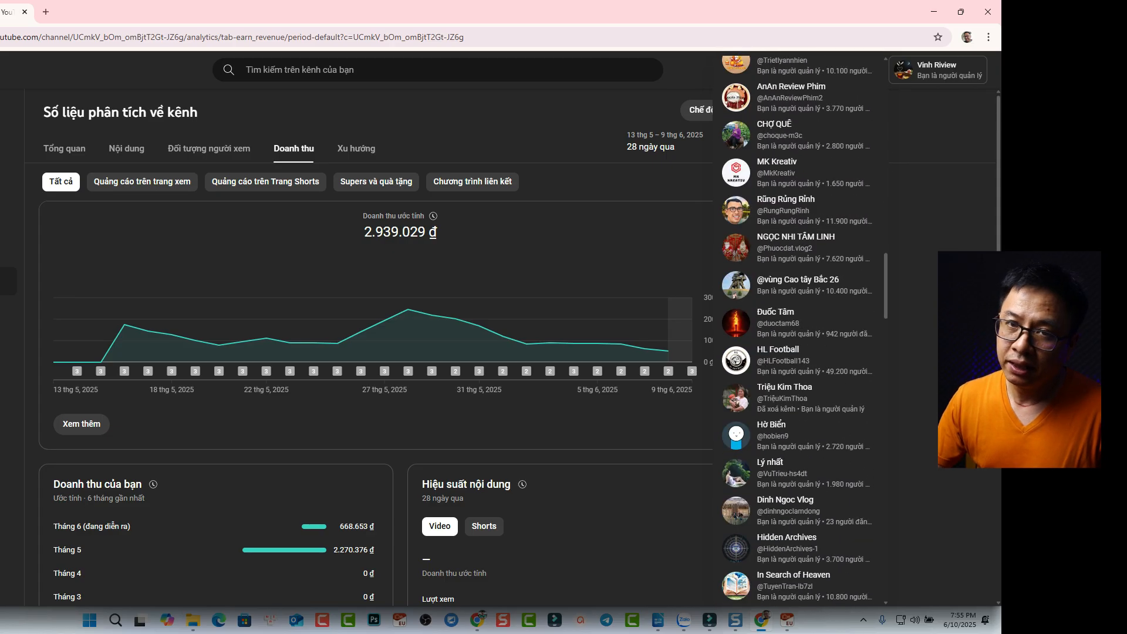
{"action": "scroll", "coordinate": [798, 360], "scroll_direction": "down", "scroll_amount": 8}
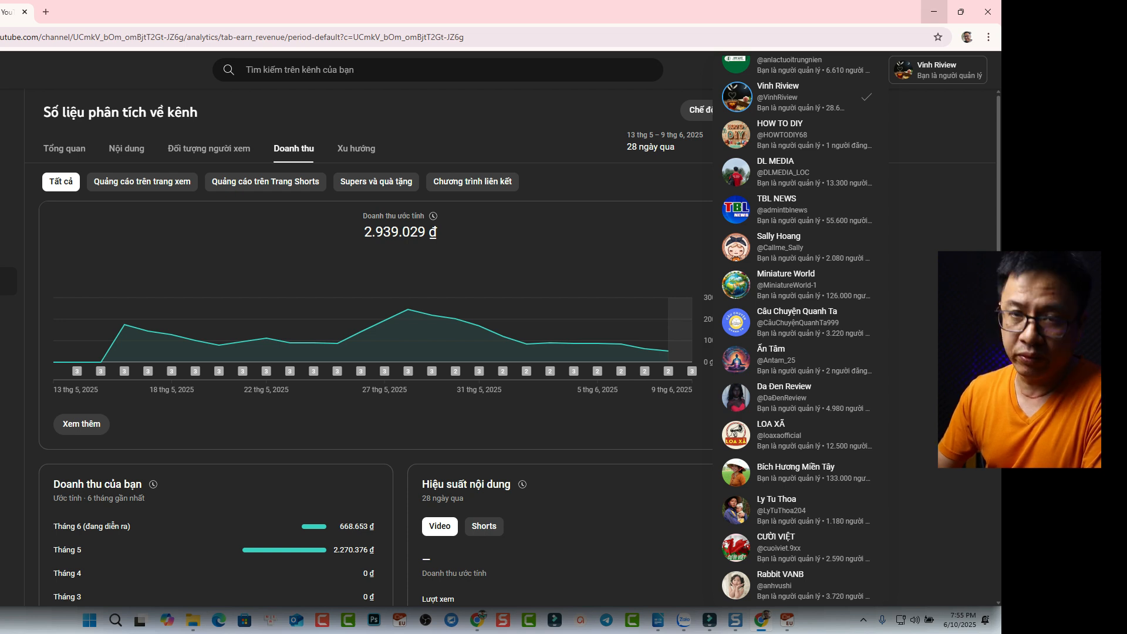
{"action": "left_click", "coordinate": [934, 12]}
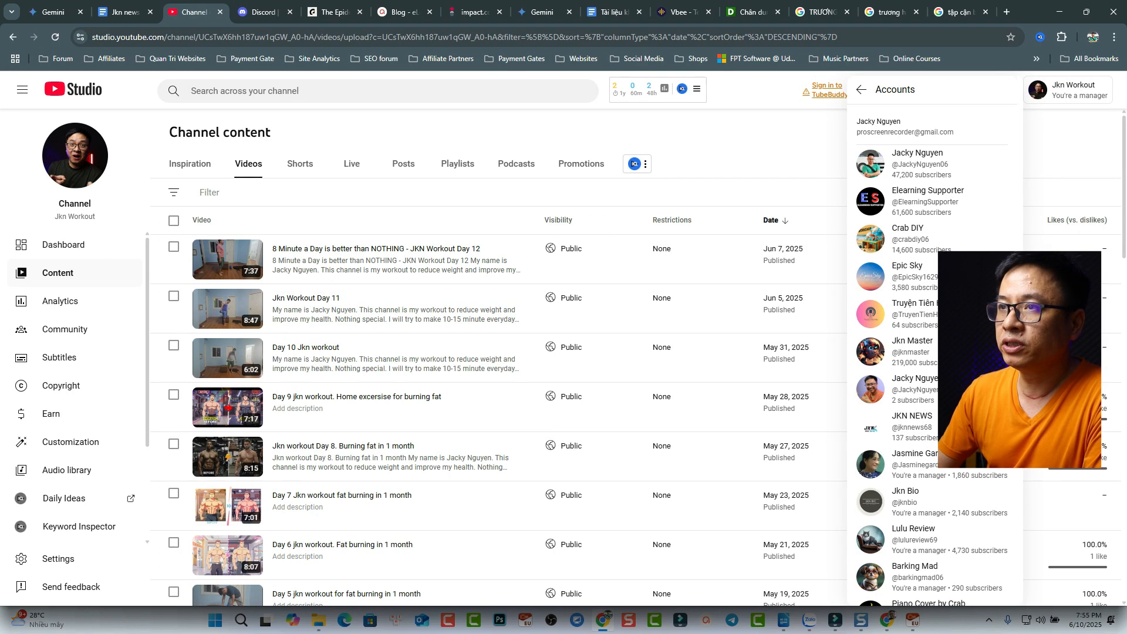
{"action": "left_click", "coordinate": [738, 139]}
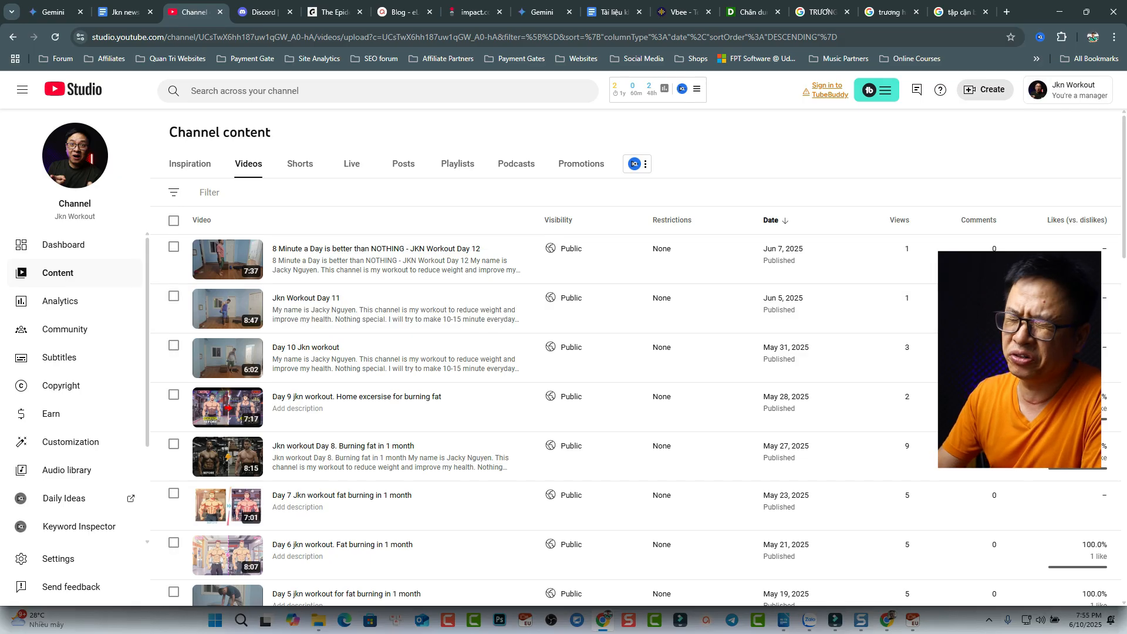
Start a video upload on the Jkn Workout channel with the file 20250610_185107.mp4 from the JKN Workout folder.
{"action": "left_click", "coordinate": [985, 89]}
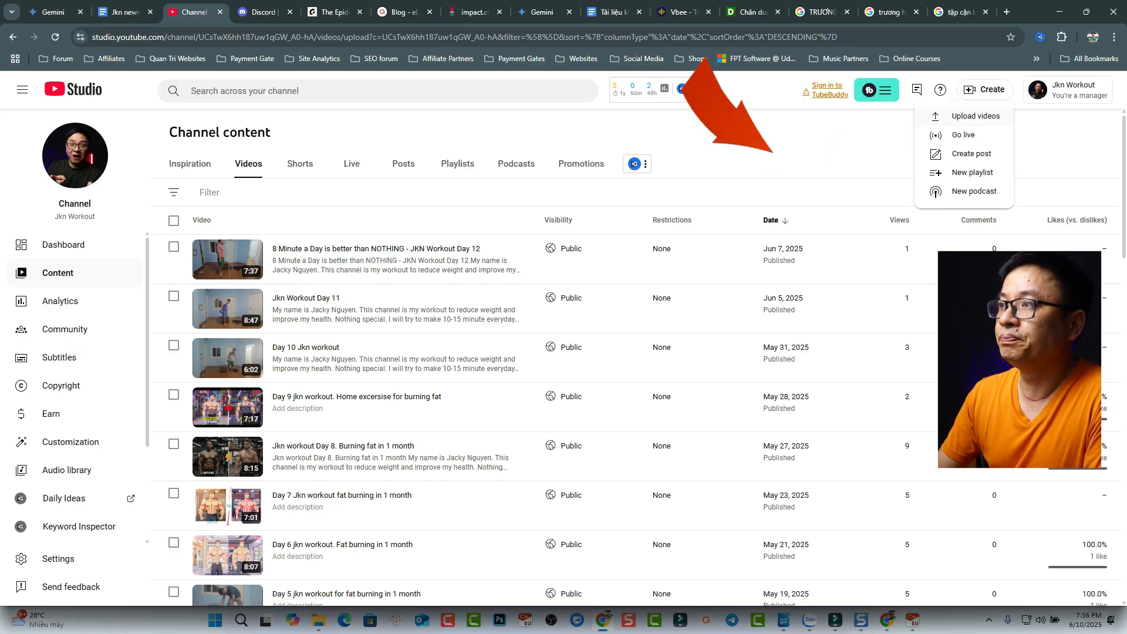
{"action": "left_click", "coordinate": [975, 115]}
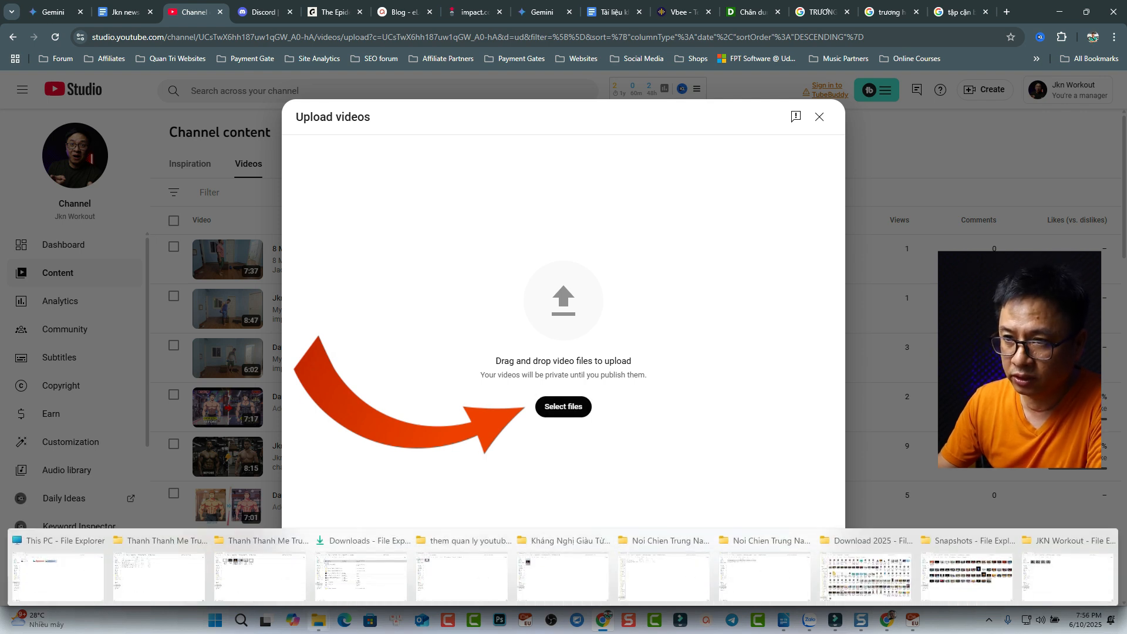
{"action": "left_click", "coordinate": [319, 620]}
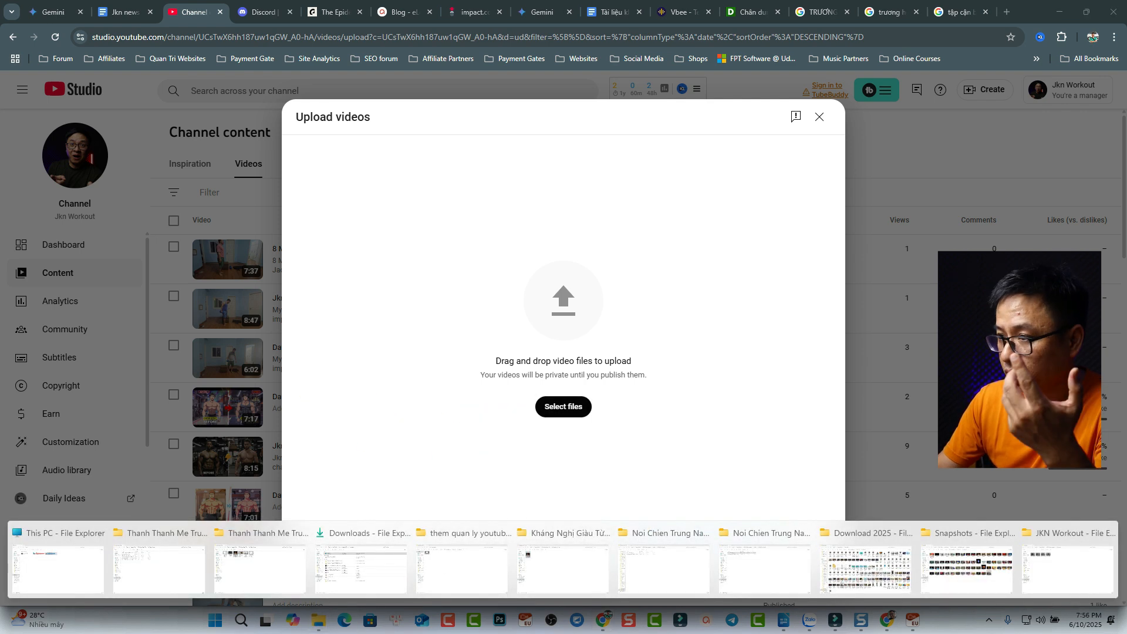
{"action": "left_click", "coordinate": [1068, 563]}
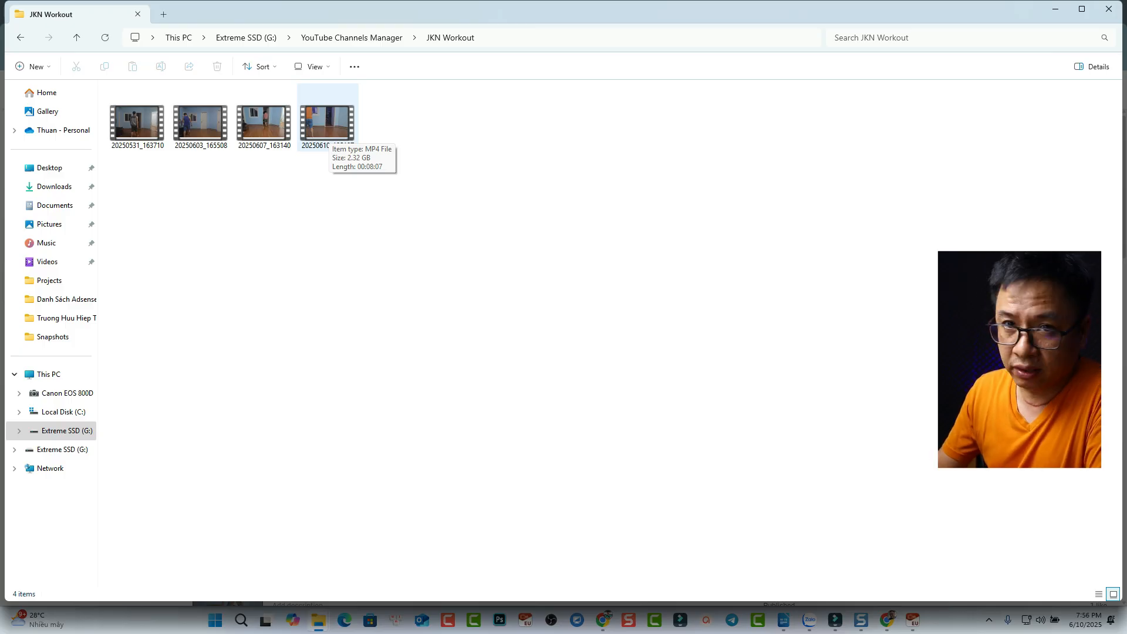
{"action": "left_click_drag", "start_coordinate": [327, 132], "coordinate": [519, 411]}
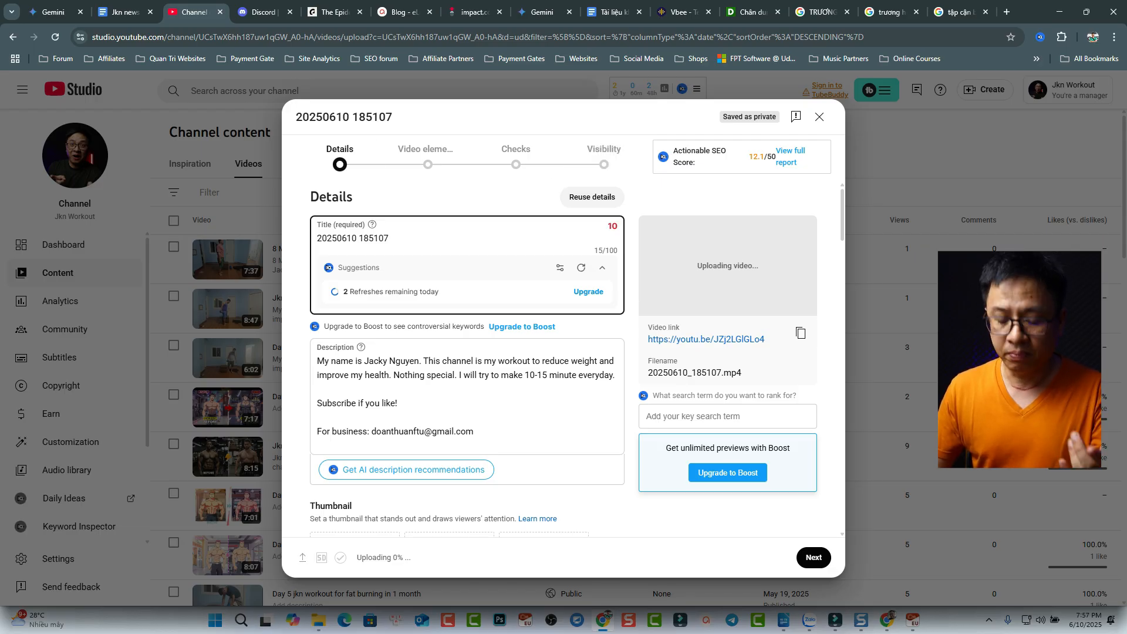
Replace the uploaded video's default title with "JKN Workout - Day 12.".
{"action": "left_click", "coordinate": [379, 238]}
{"action": "key", "text": "ctrl+a"}
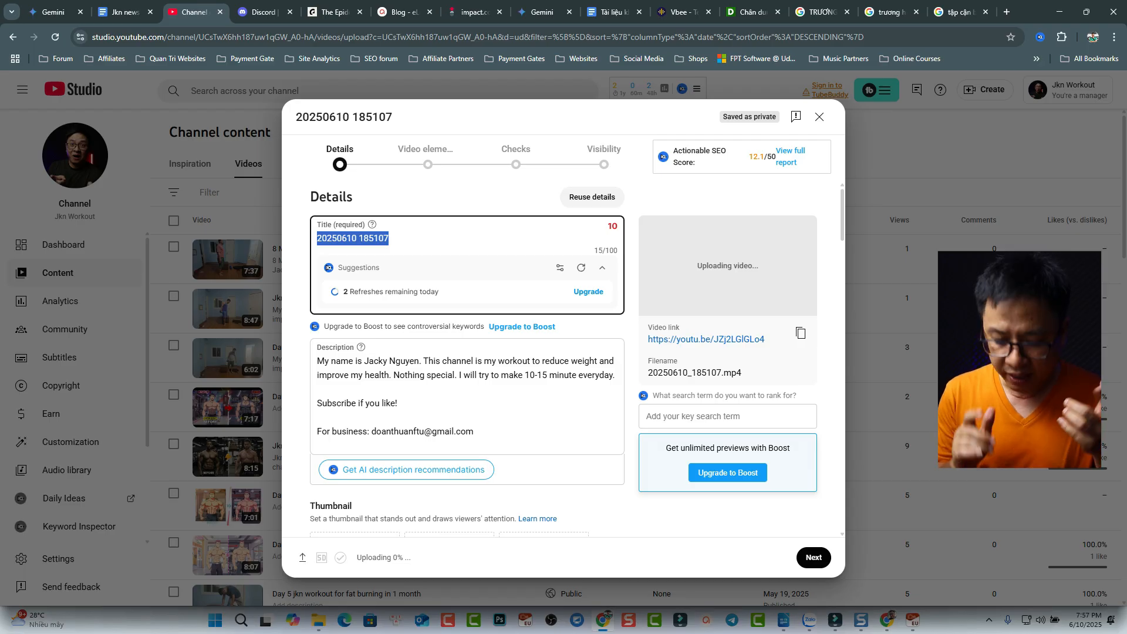
{"action": "type", "text": "J"}
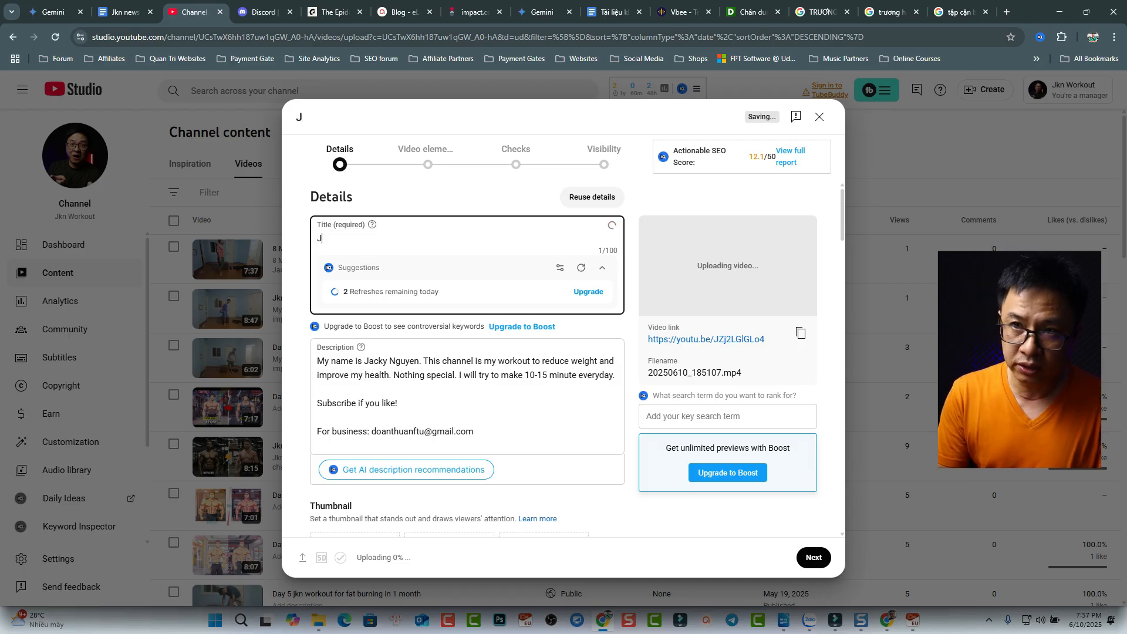
{"action": "type", "text": "KN Workout"}
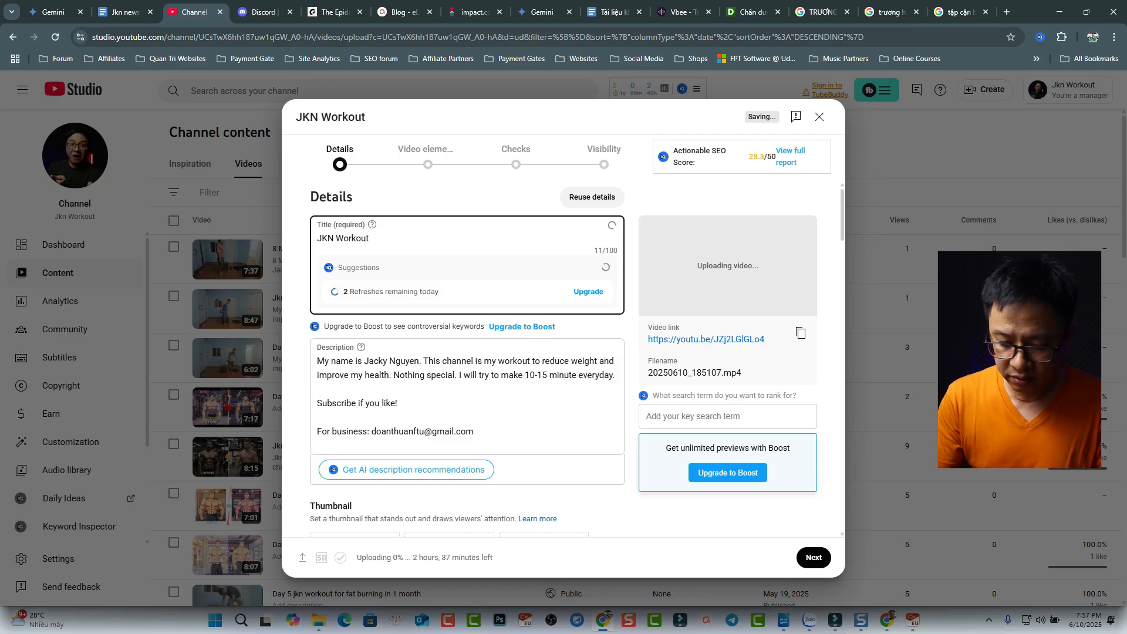
{"action": "type", "text": " - "}
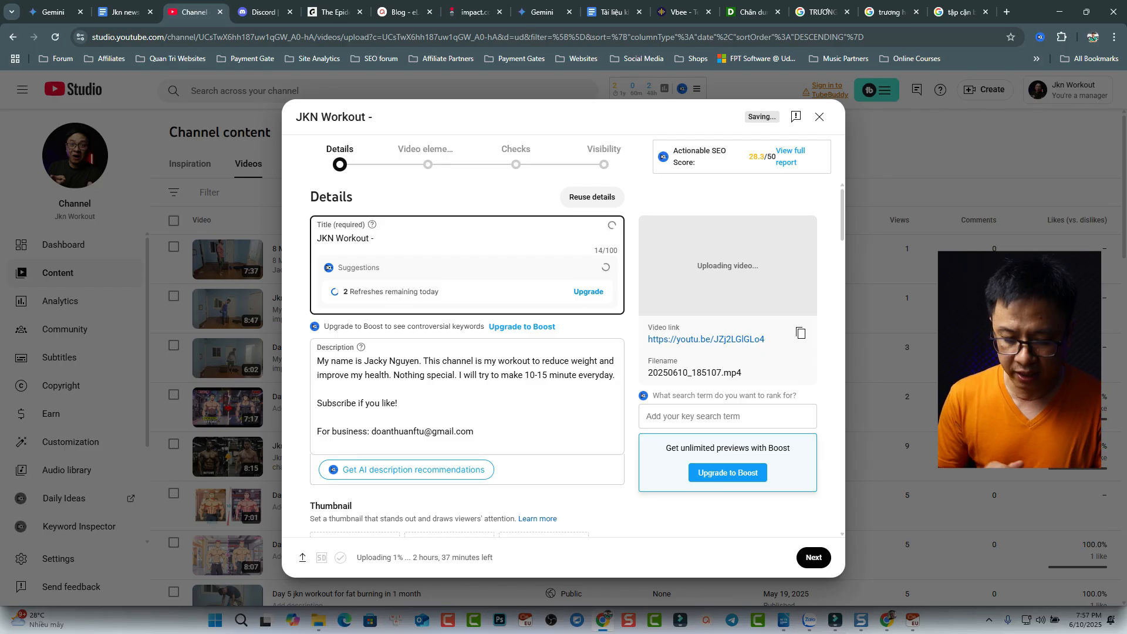
{"action": "type", "text": "Day "}
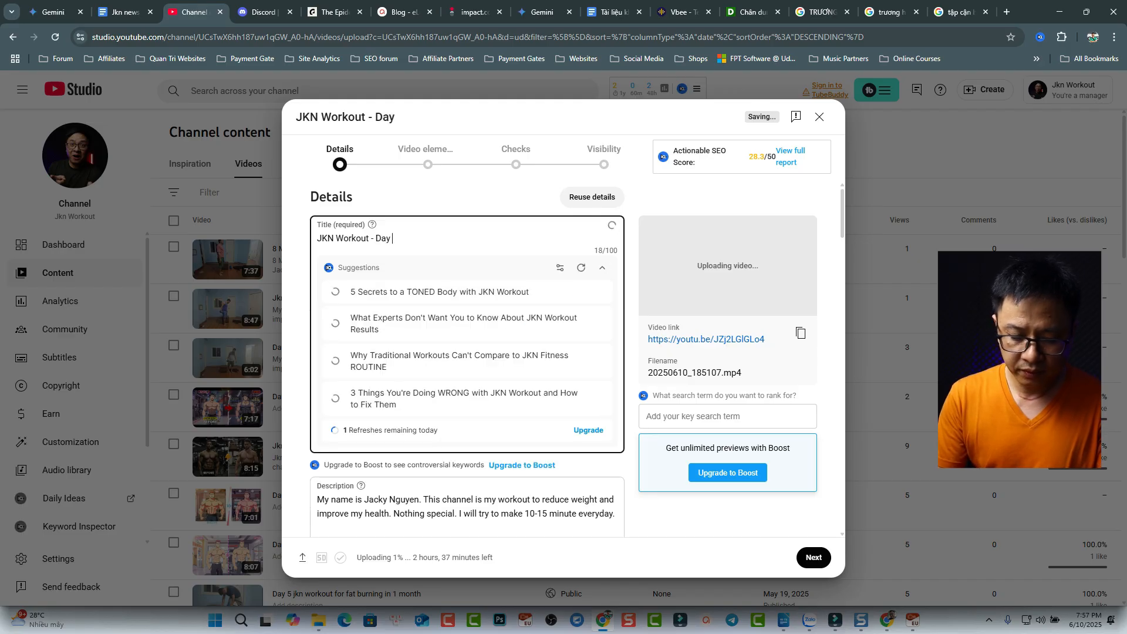
{"action": "type", "text": "12"}
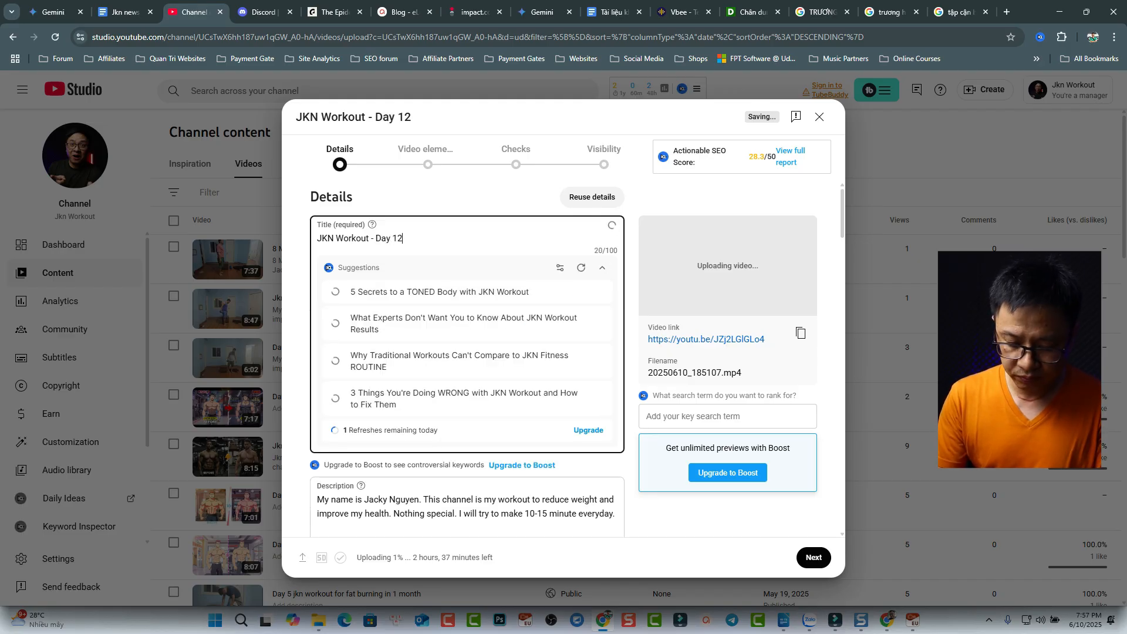
{"action": "type", "text": ". "}
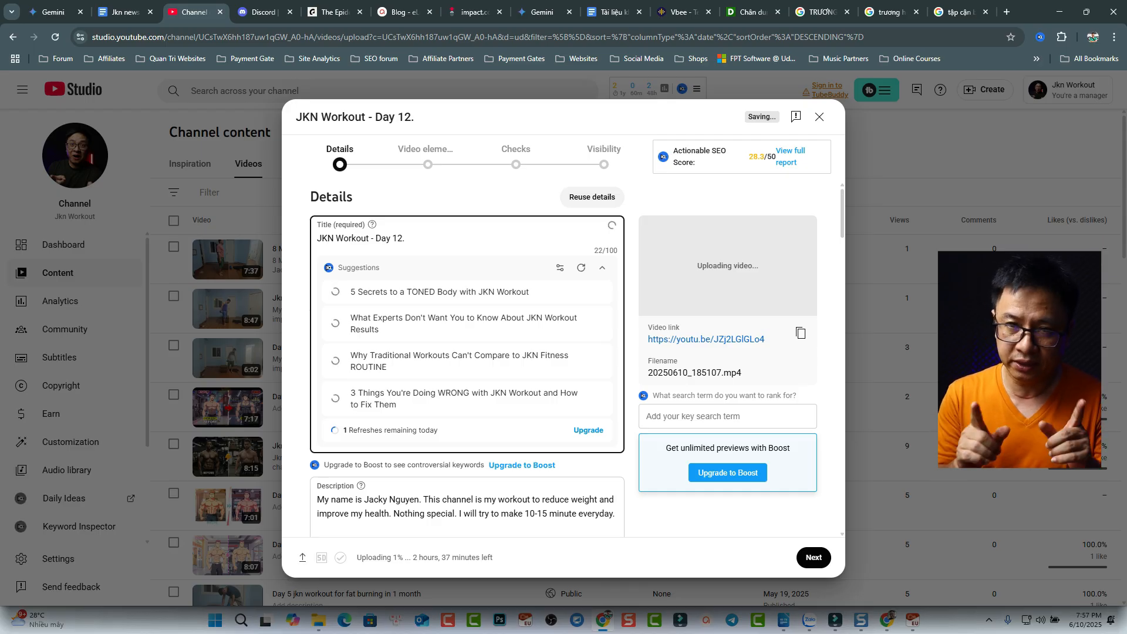
Extend the video title with "10 Minute Home Workout" after the day number.
{"action": "type", "text": "W"}
{"action": "key", "text": "BackSpace"}
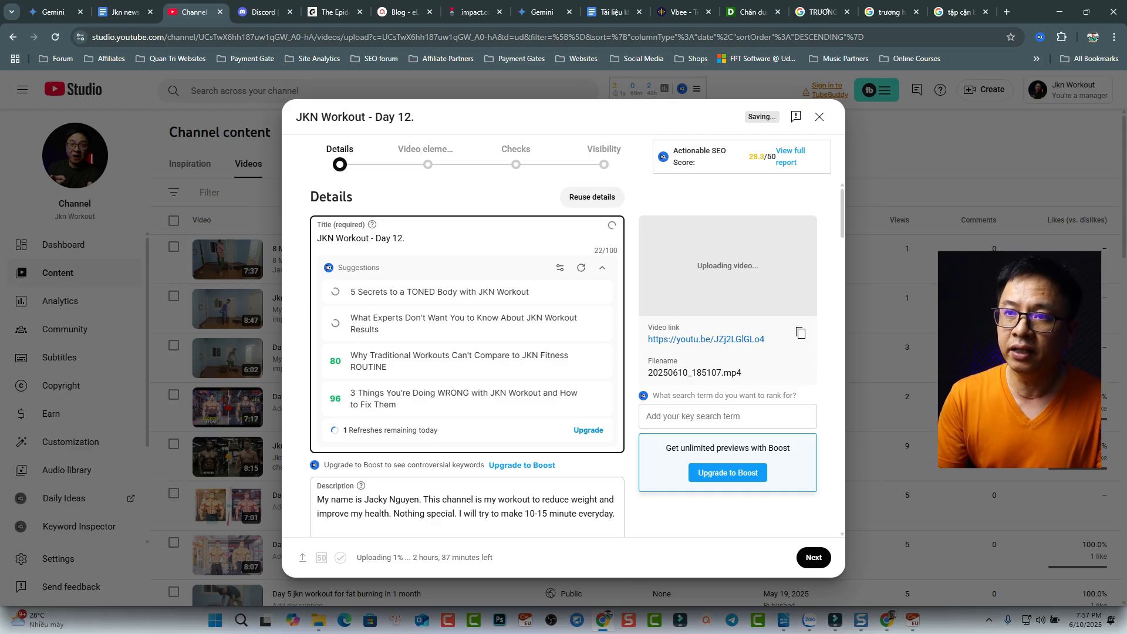
{"action": "type", "text": "10 W"}
{"action": "key", "text": "BackSpace"}
{"action": "type", "text": "M"}
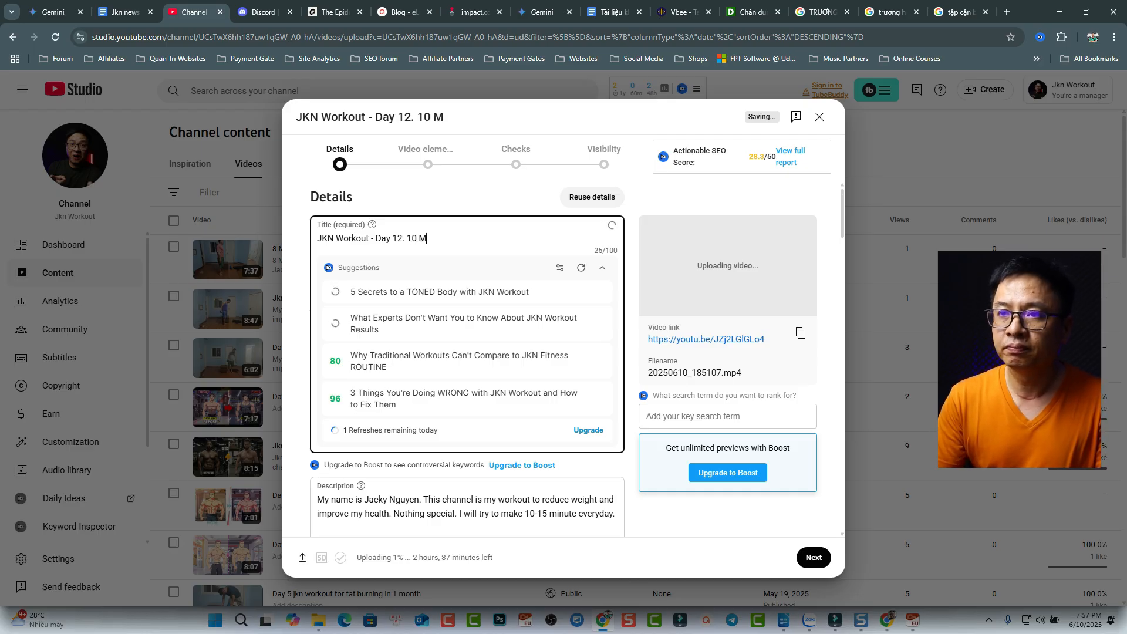
{"action": "type", "text": "inute H"}
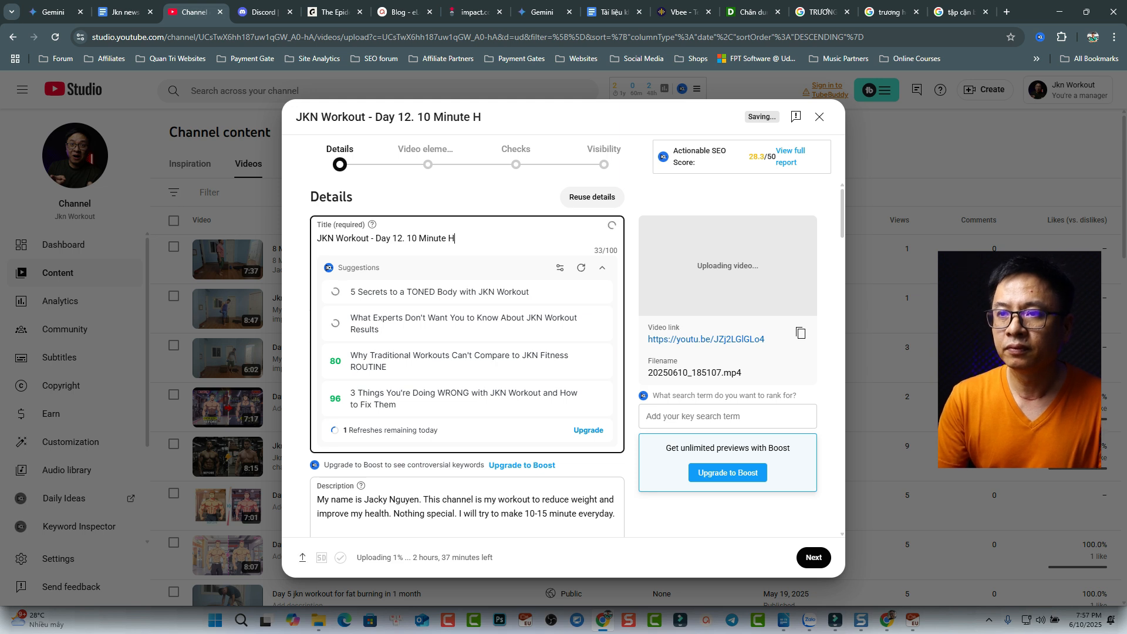
{"action": "type", "text": "ome Wo"}
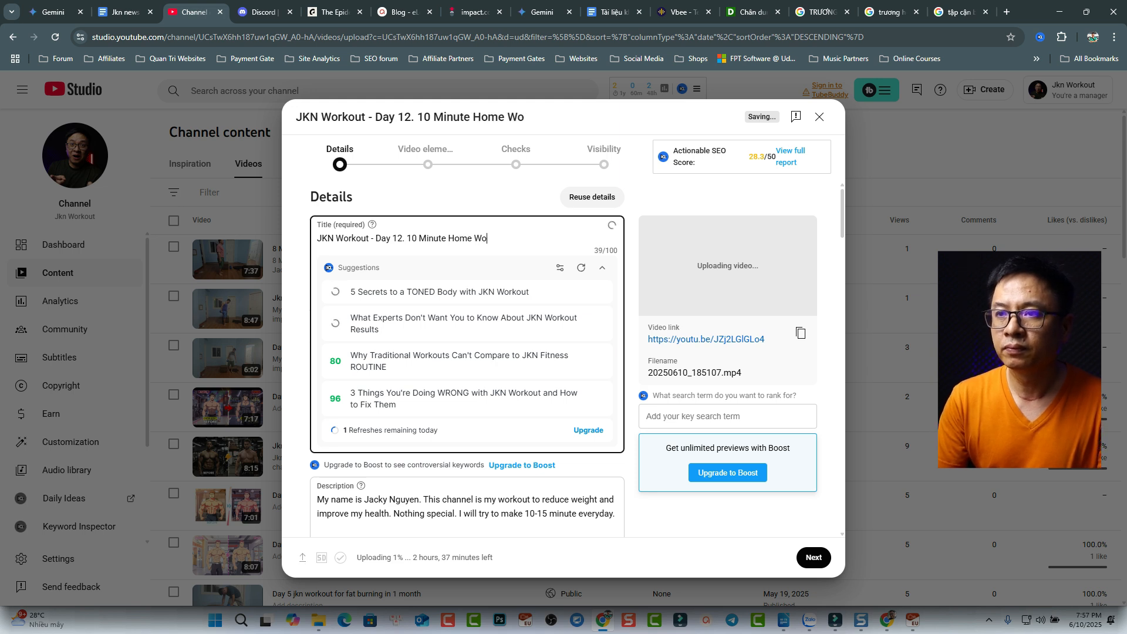
{"action": "type", "text": "rkout"}
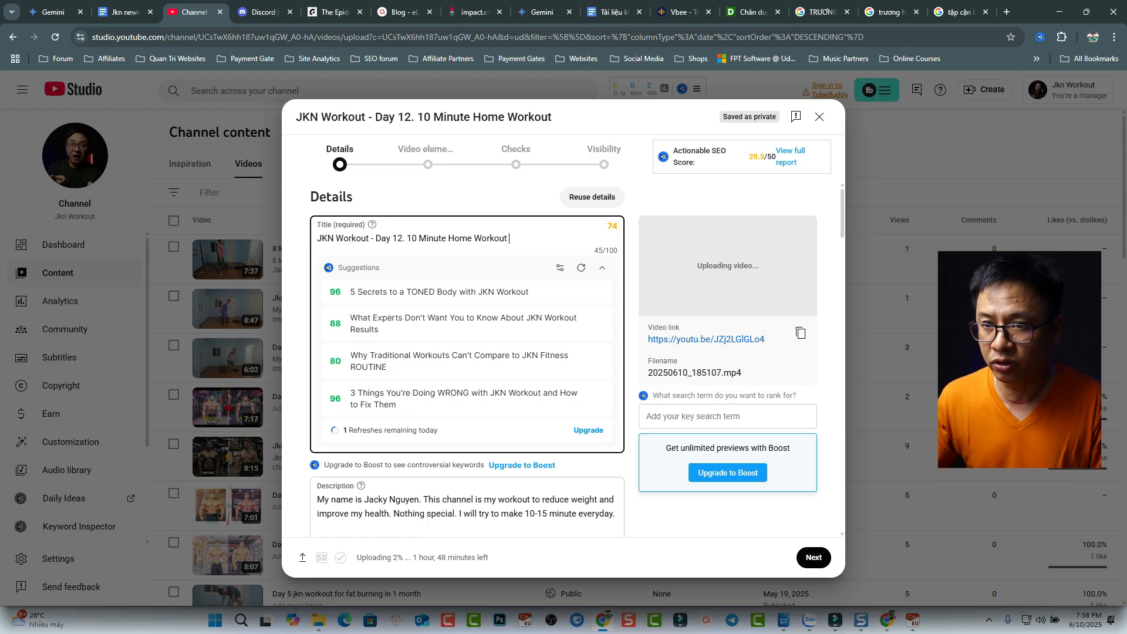
Insert an empty line above the description's introduction and highlight the prefilled text through "Subscribe if you like!".
{"action": "scroll", "coordinate": [564, 353], "scroll_direction": "down", "scroll_amount": 2}
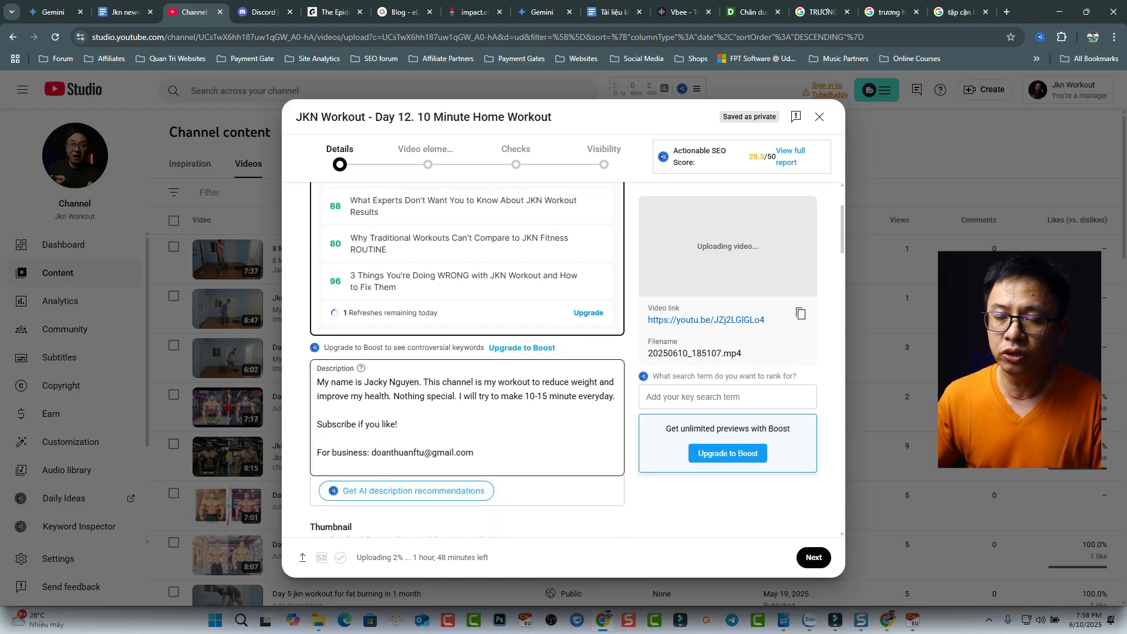
{"action": "left_click", "coordinate": [317, 382]}
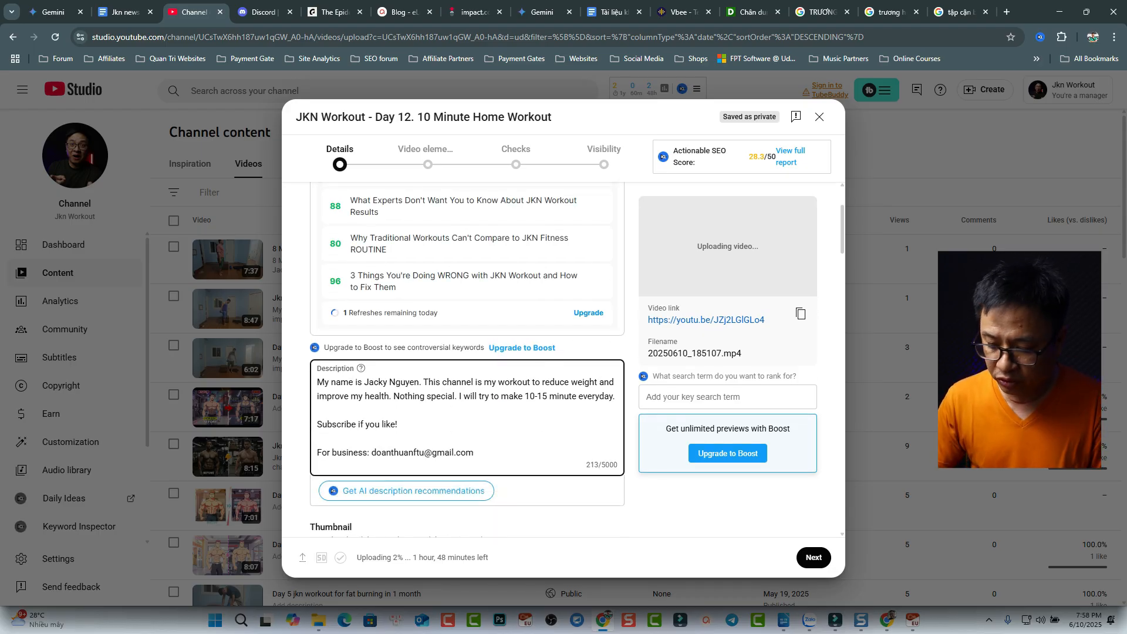
{"action": "key", "text": "Return"}
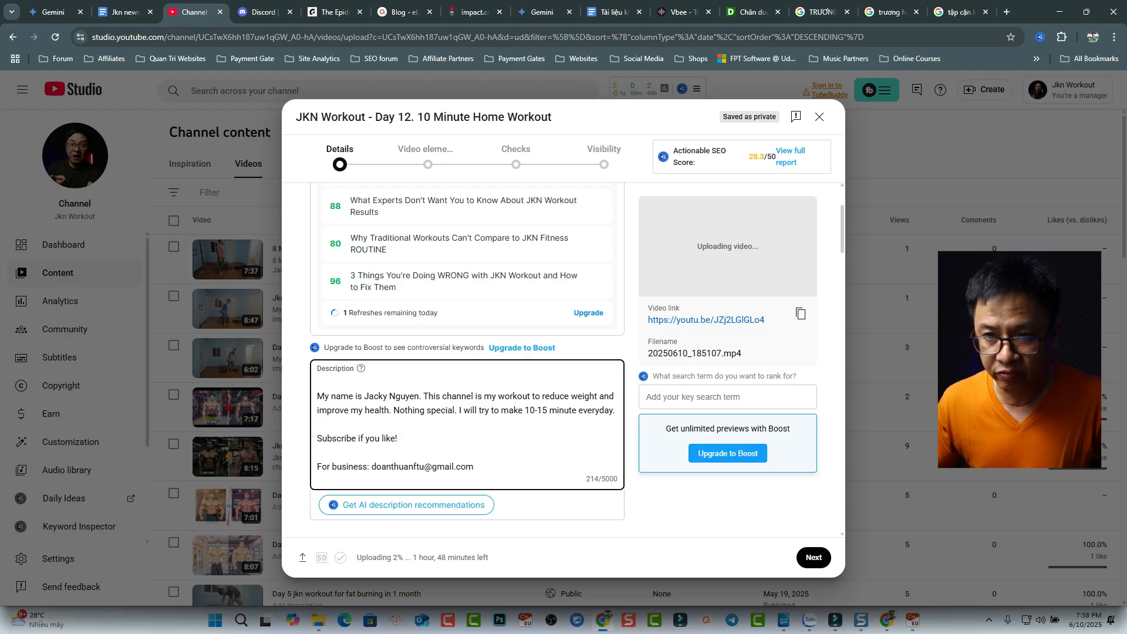
{"action": "key", "text": "shift+Down"}
{"action": "key", "text": "shift+Down"}
{"action": "key", "text": "shift+Down"}
{"action": "key", "text": "shift+Down"}
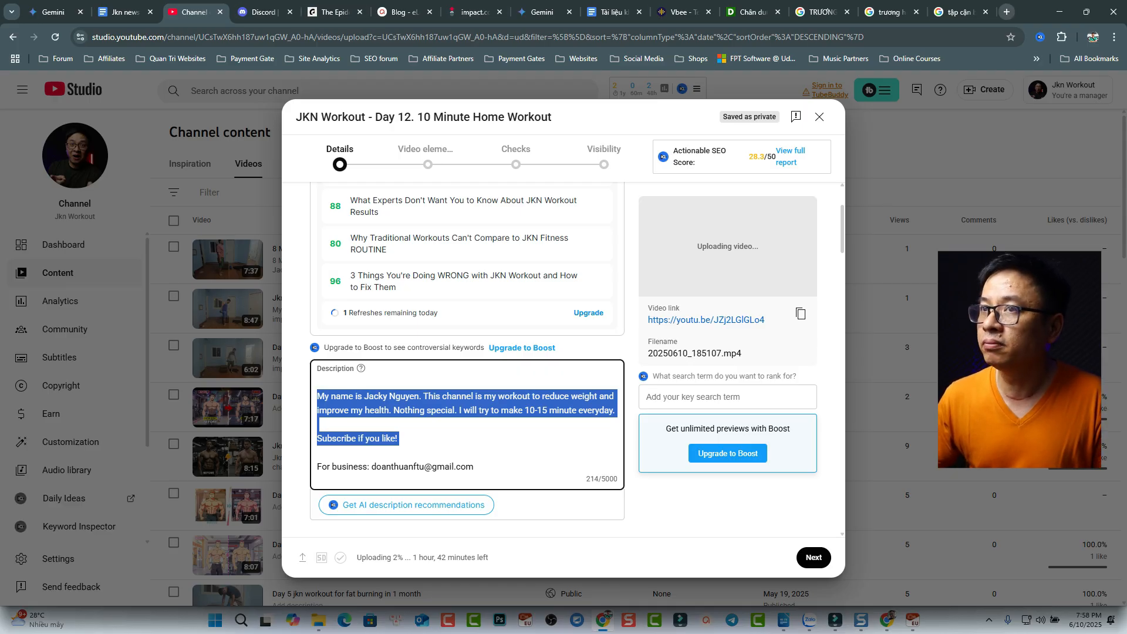
Open YouTube Studio in a new tab and review the default description, visibility and tags in the channel's upload defaults.
{"action": "left_click", "coordinate": [1007, 12]}
{"action": "type", "text": "youtu"}
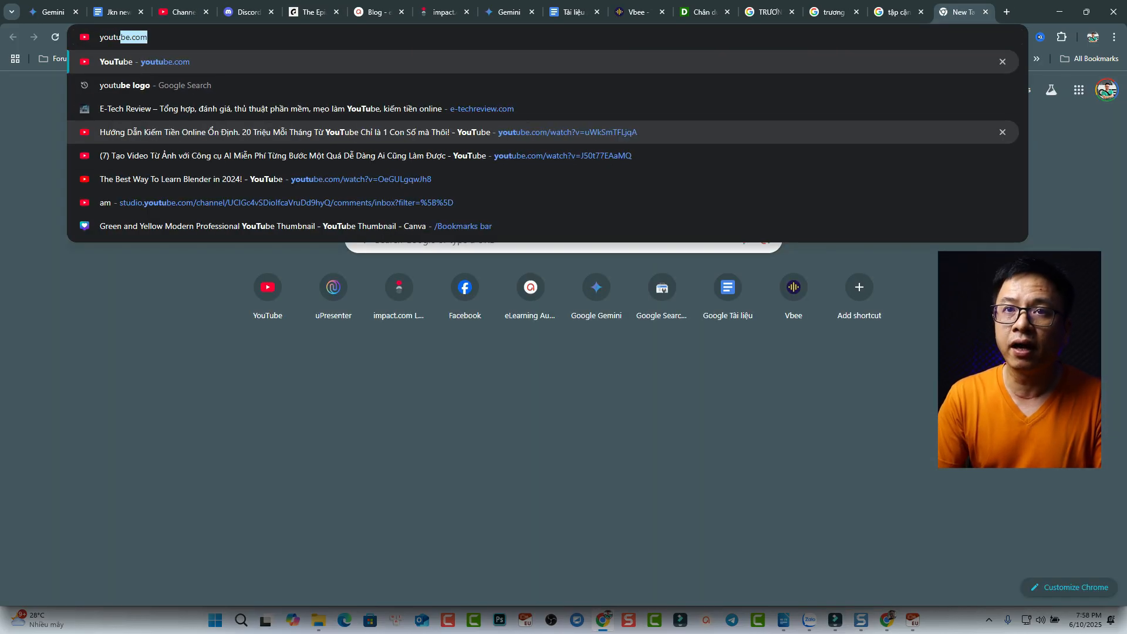
{"action": "key", "text": "Return"}
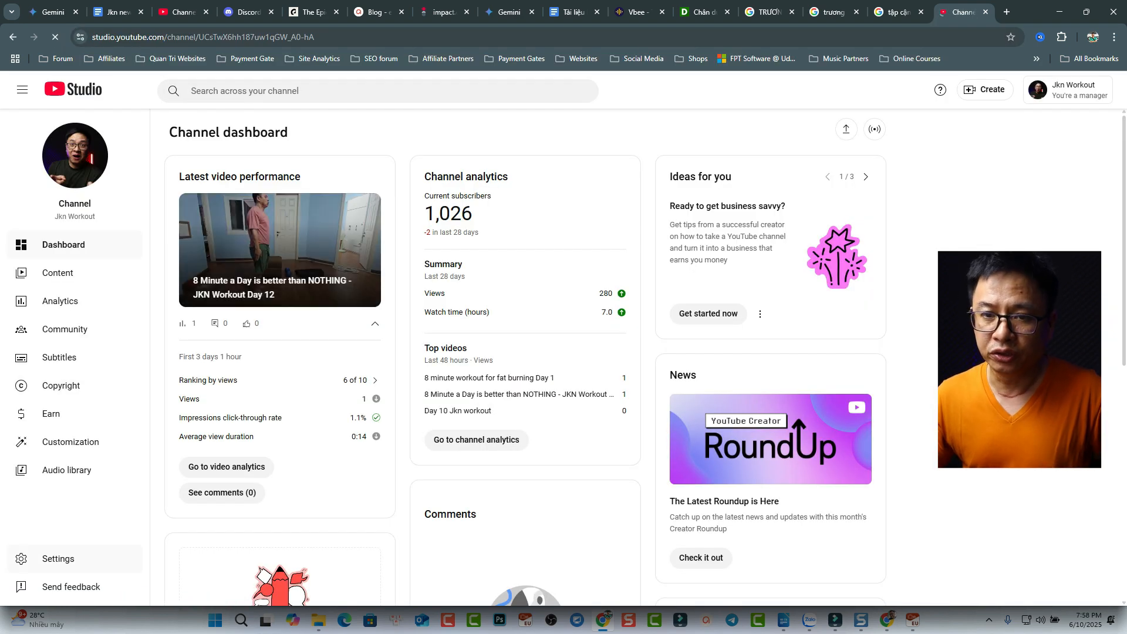
{"action": "left_click", "coordinate": [58, 559]}
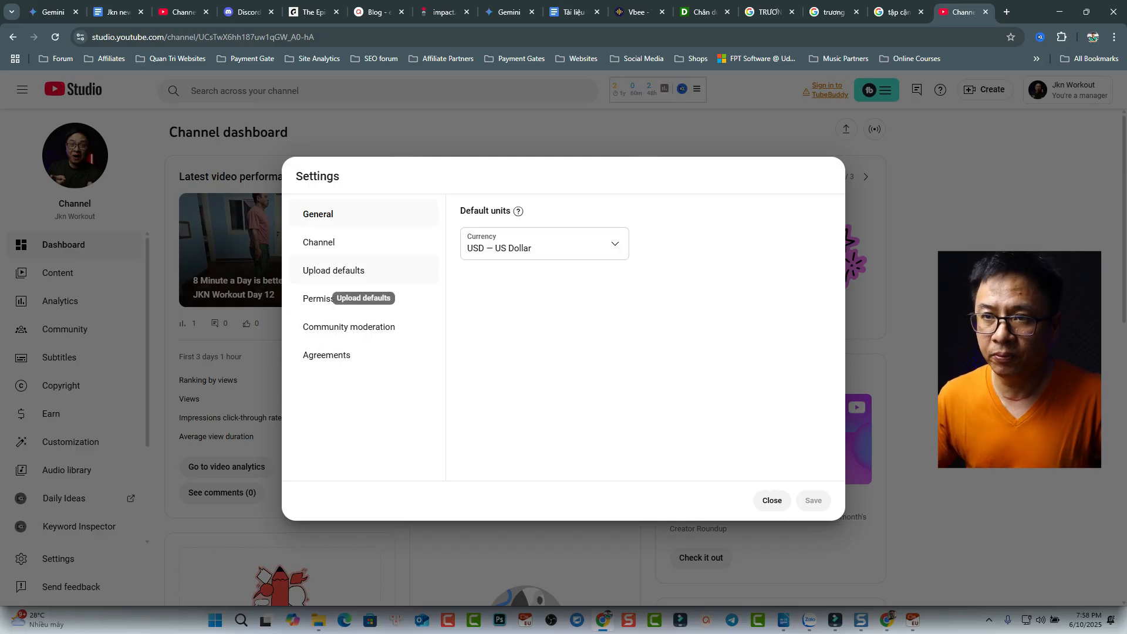
{"action": "left_click", "coordinate": [347, 271]}
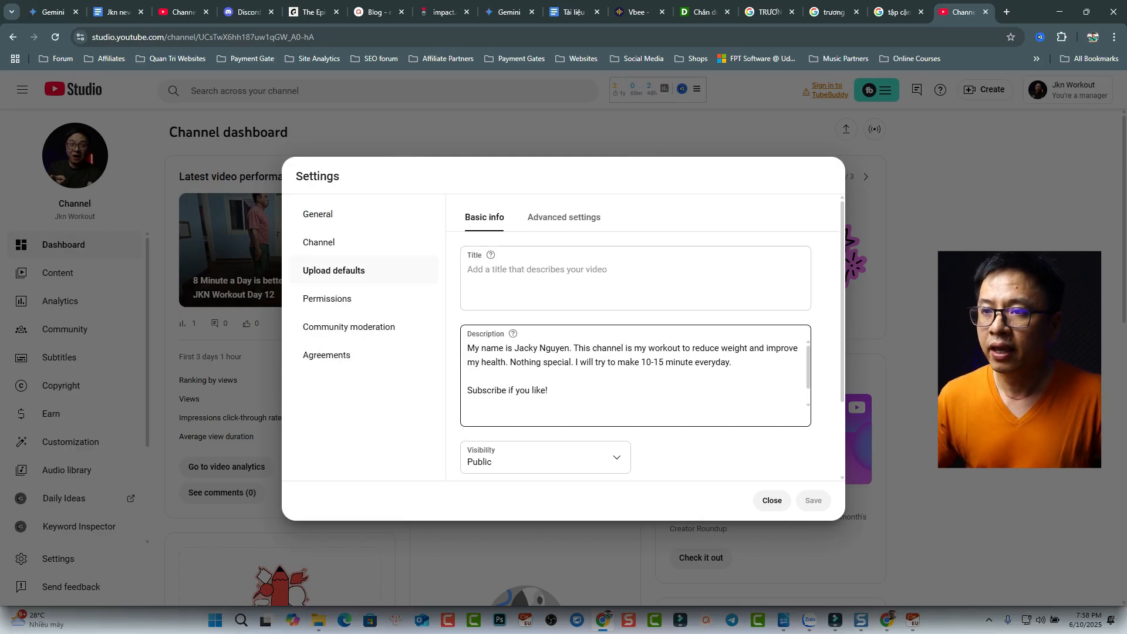
{"action": "left_click_drag", "start_coordinate": [467, 347], "coordinate": [549, 391]}
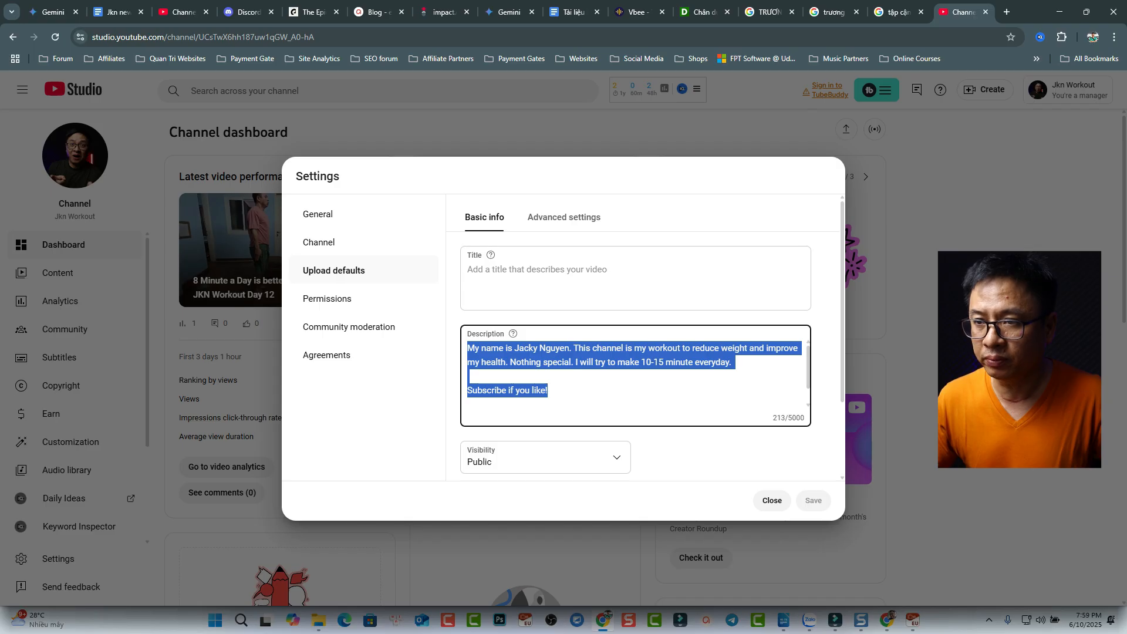
{"action": "scroll", "coordinate": [635, 352], "scroll_direction": "down", "scroll_amount": 2}
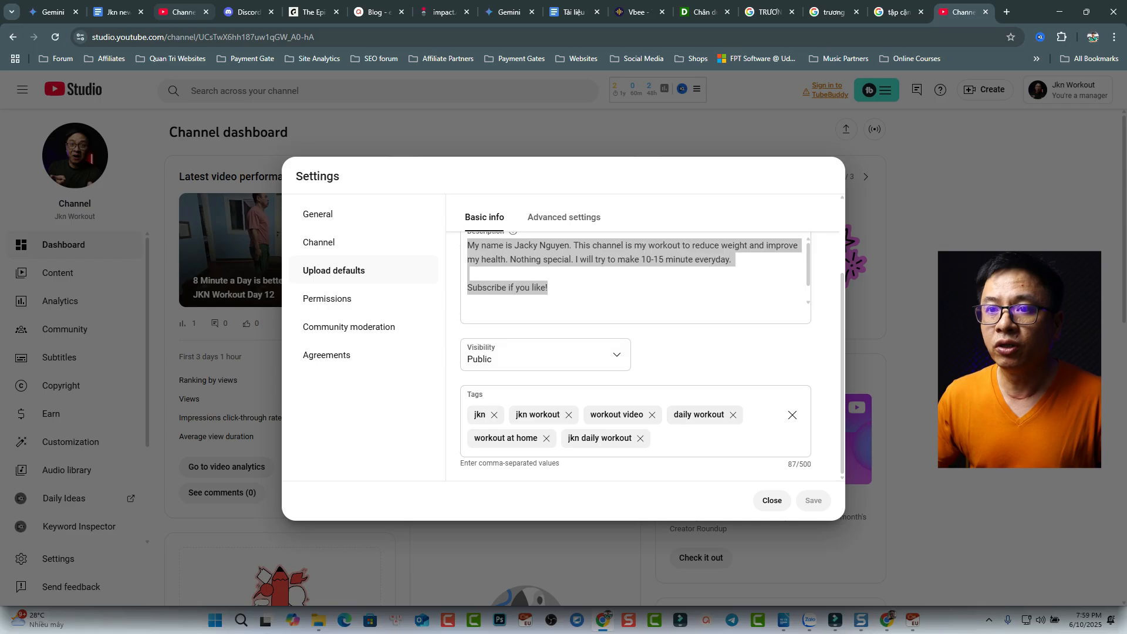
Return to the video upload and add the line "Let's workout for 10 minute with me." above the description's introduction.
{"action": "left_click", "coordinate": [182, 12]}
{"action": "left_click", "coordinate": [344, 410]}
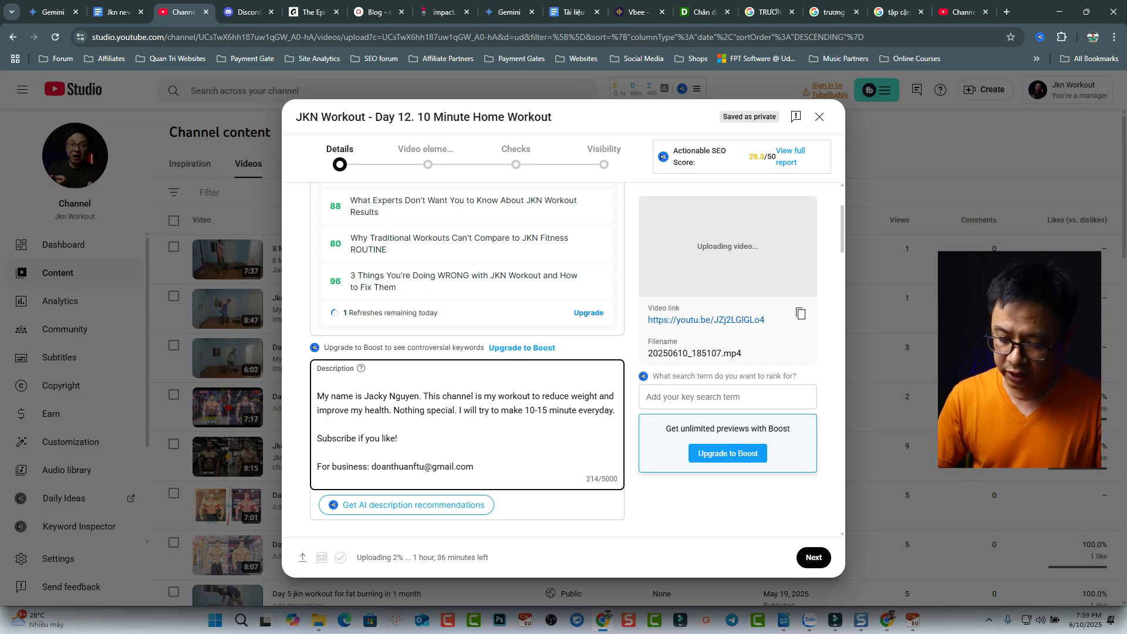
{"action": "key", "text": "Return"}
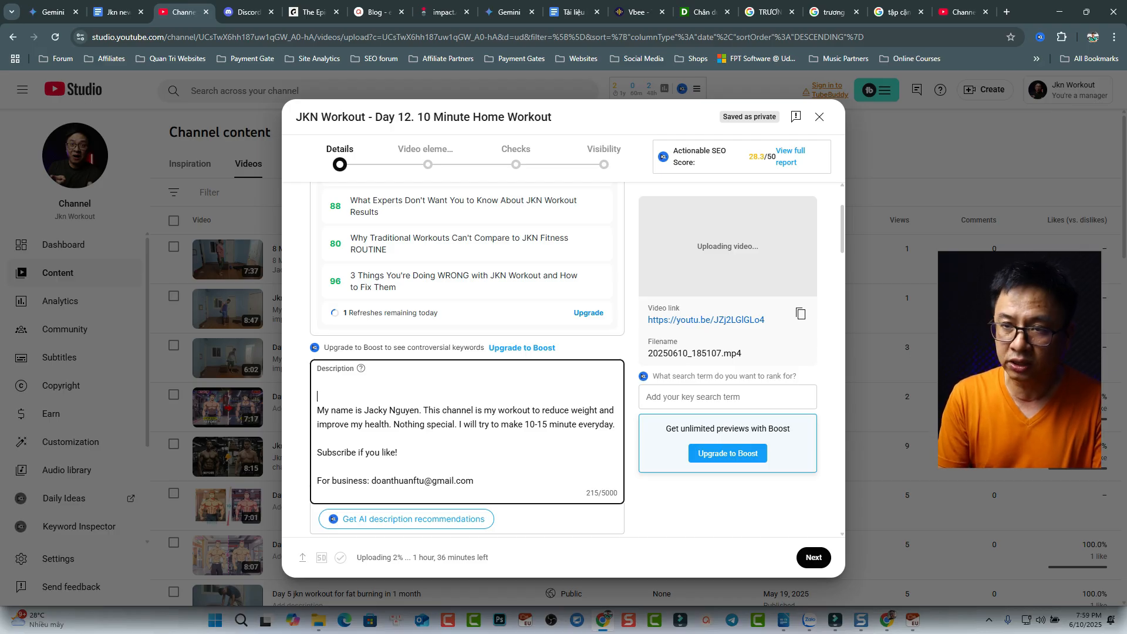
{"action": "type", "text": "Let"}
{"action": "type", "text": "'s workig"}
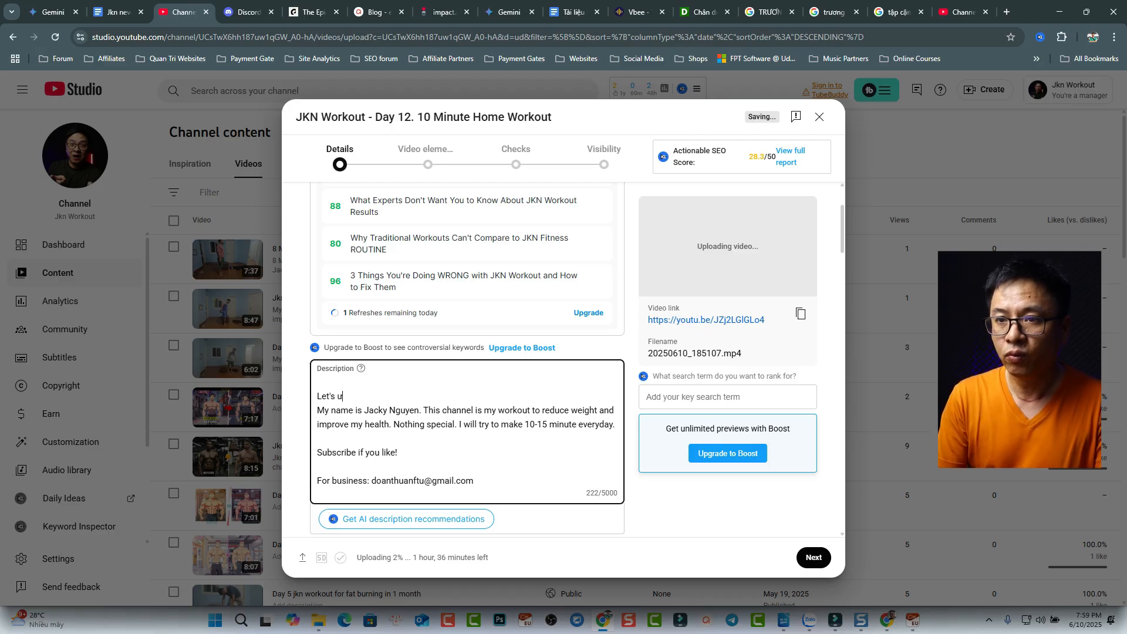
{"action": "key", "text": "BackSpace"}
{"action": "type", "text": "ng out"}
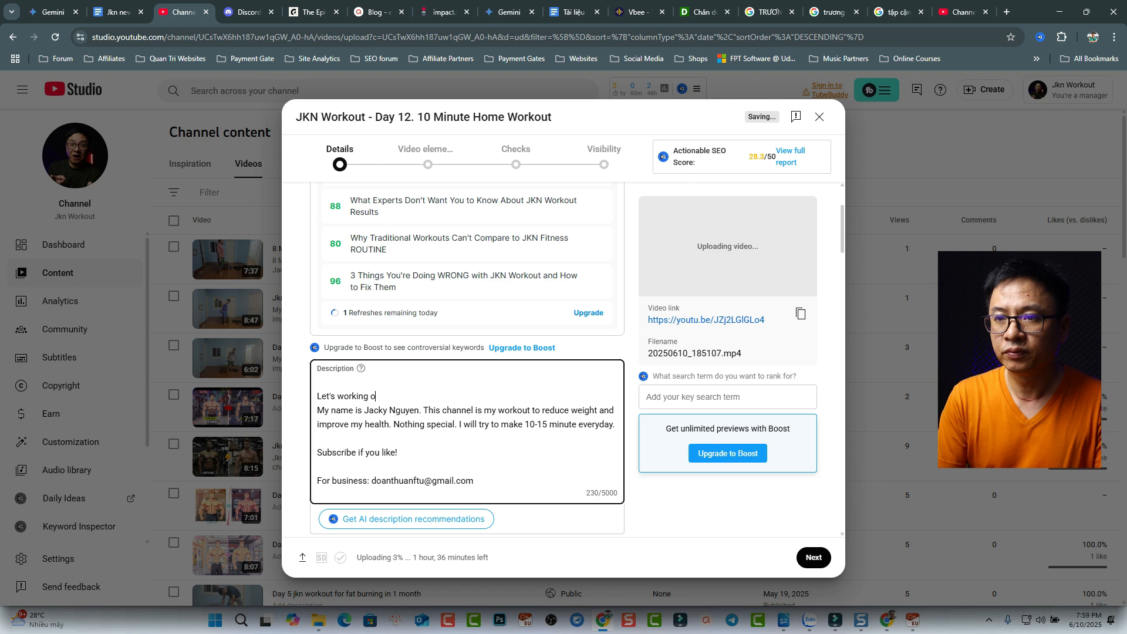
{"action": "key", "text": "BackSpace"}
{"action": "key", "text": "BackSpace"}
{"action": "key", "text": "BackSpace"}
{"action": "key", "text": "BackSpace"}
{"action": "key", "text": "BackSpace"}
{"action": "key", "text": "BackSpace"}
{"action": "key", "text": "BackSpace"}
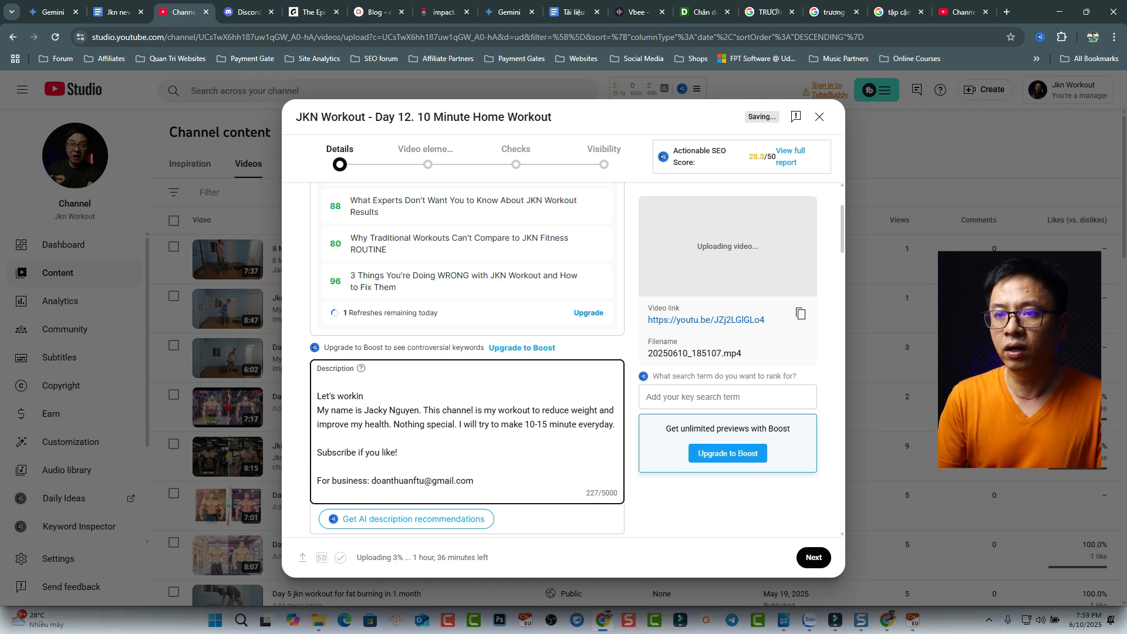
{"action": "type", "text": "out for"}
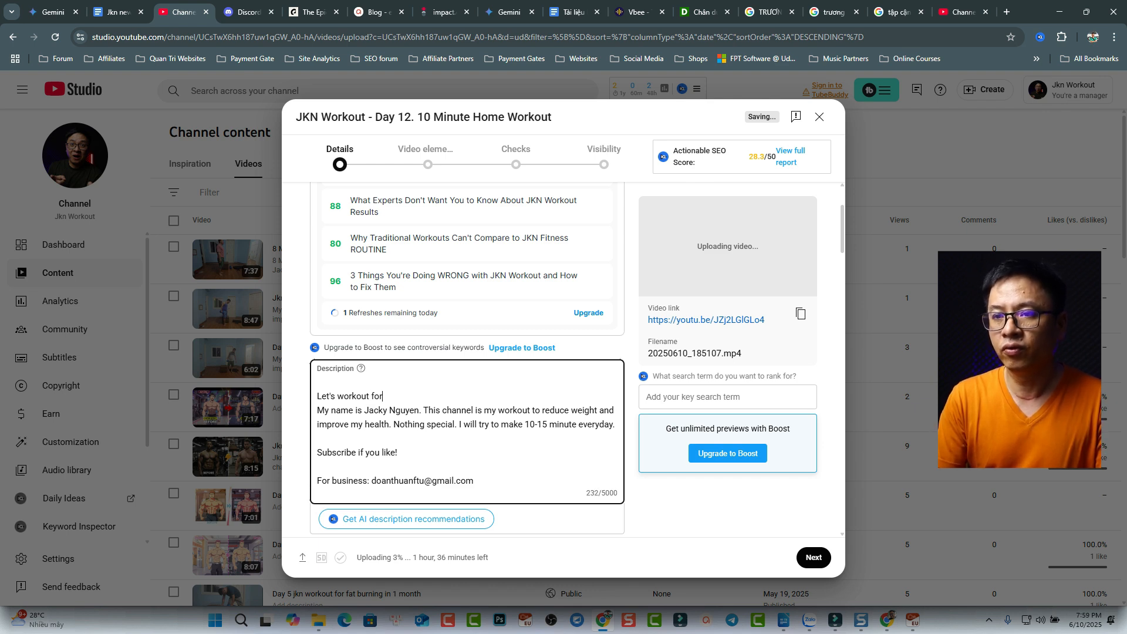
{"action": "type", "text": " 10 minute "}
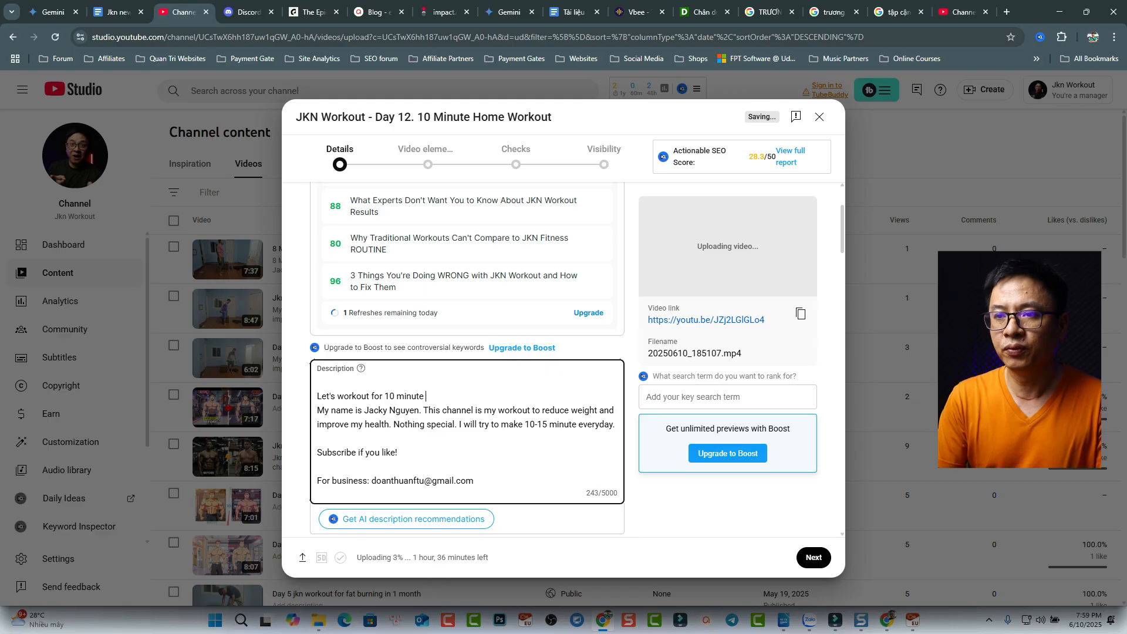
{"action": "type", "text": "with me."}
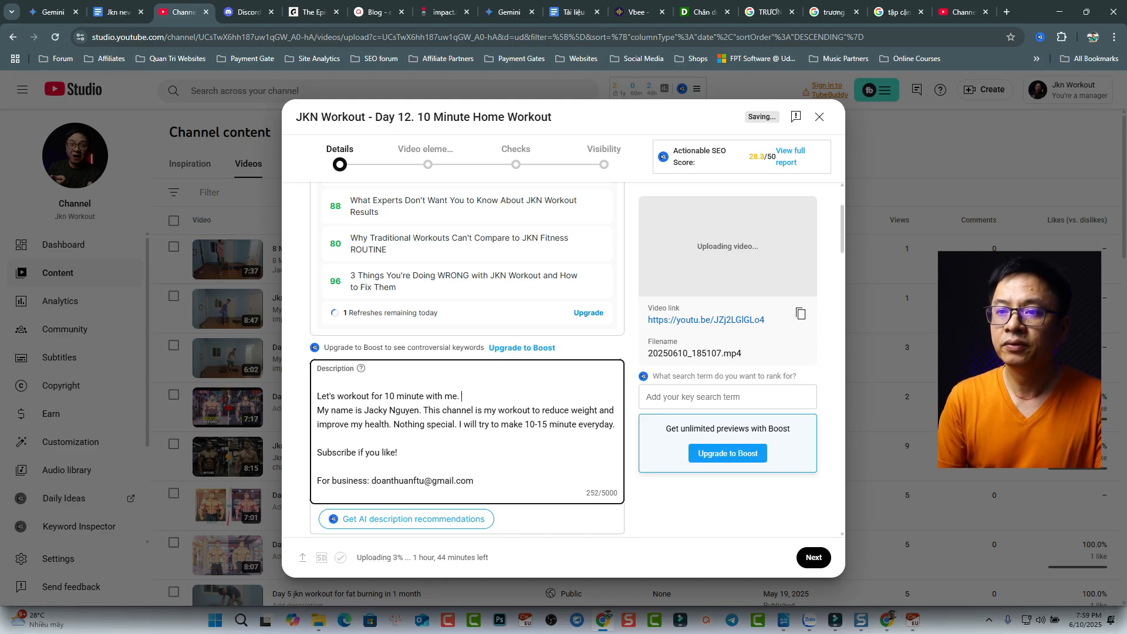
Extend the description's opening line with "Reduce weight and burn fat quickly." and insert an empty line below it.
{"action": "type", "text": " Reduce u"}
{"action": "key", "text": "BackSpace"}
{"action": "type", "text": "we"}
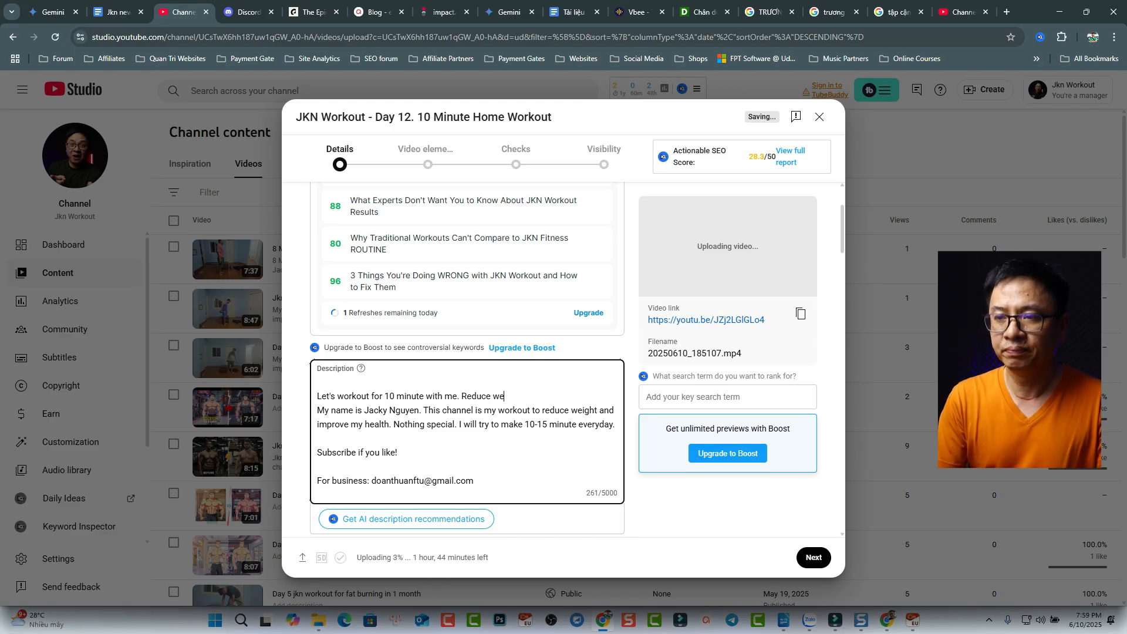
{"action": "type", "text": "eight and"}
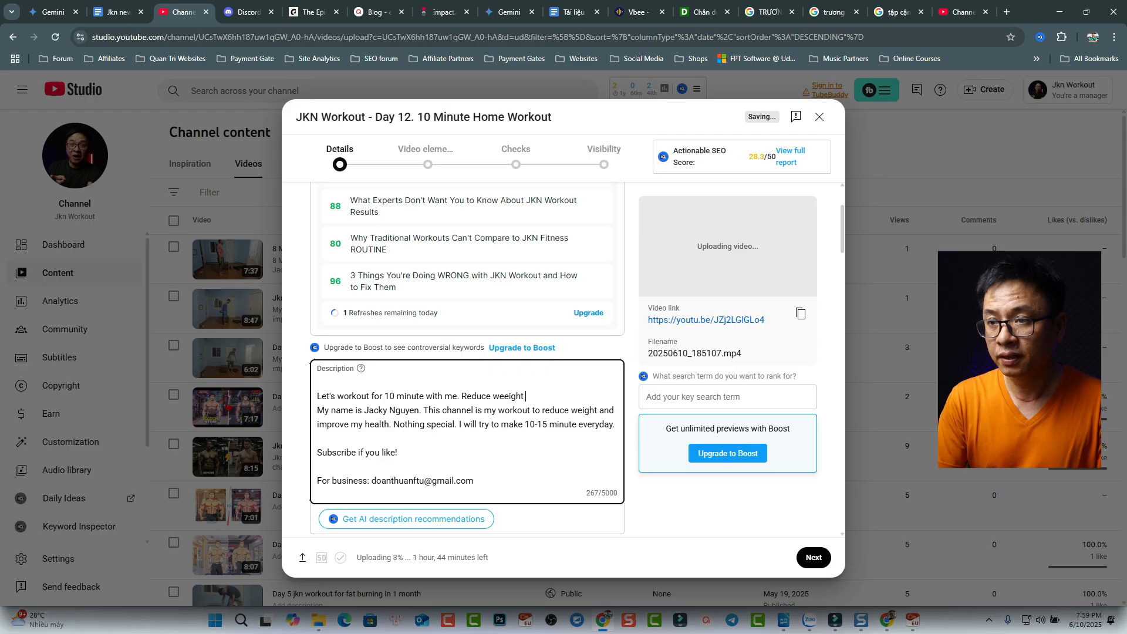
{"action": "key", "text": "BackSpace"}
{"action": "key", "text": "BackSpace"}
{"action": "key", "text": "BackSpace"}
{"action": "key", "text": "BackSpace"}
{"action": "key", "text": "BackSpace"}
{"action": "key", "text": "BackSpace"}
{"action": "key", "text": "BackSpace"}
{"action": "key", "text": "BackSpace"}
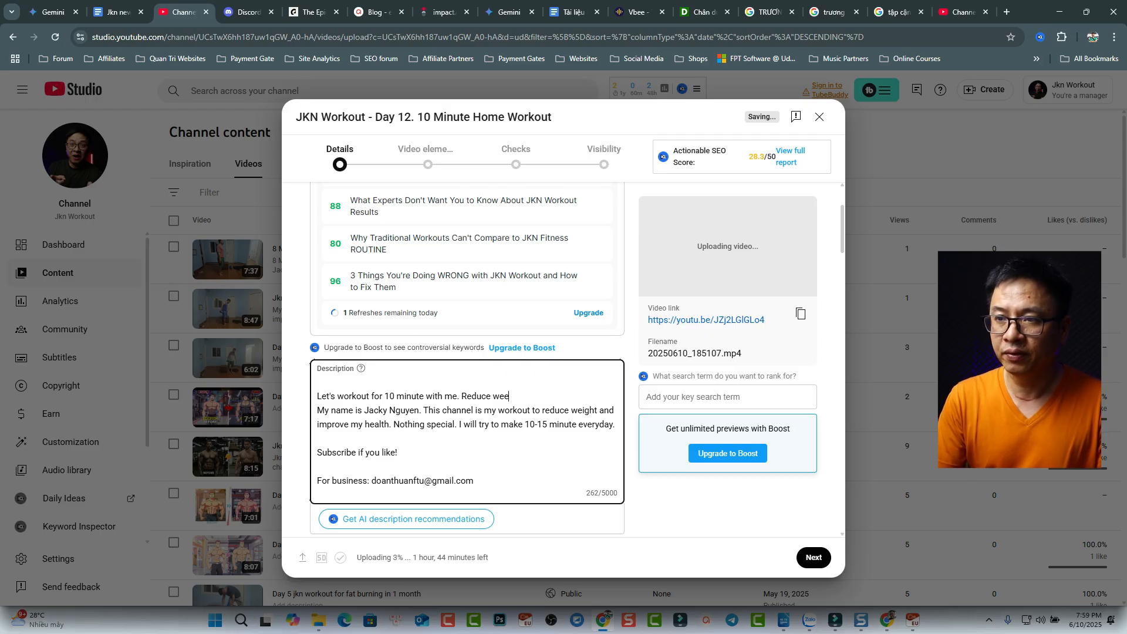
{"action": "type", "text": "ight abd"}
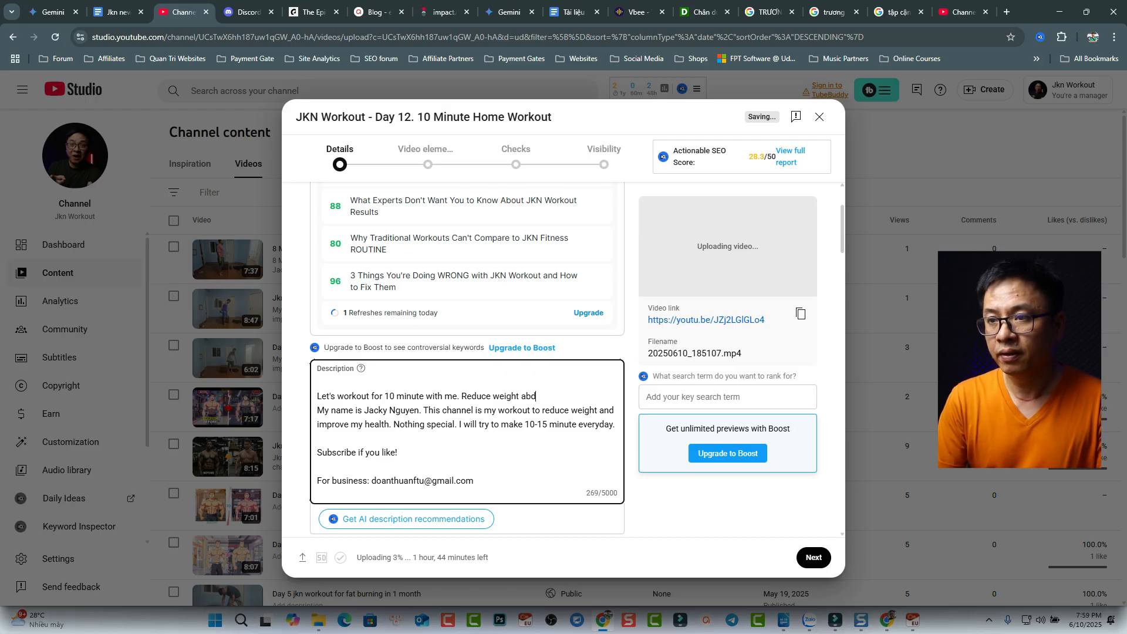
{"action": "key", "text": "BackSpace"}
{"action": "key", "text": "BackSpace"}
{"action": "key", "text": "BackSpace"}
{"action": "type", "text": "nd brr"}
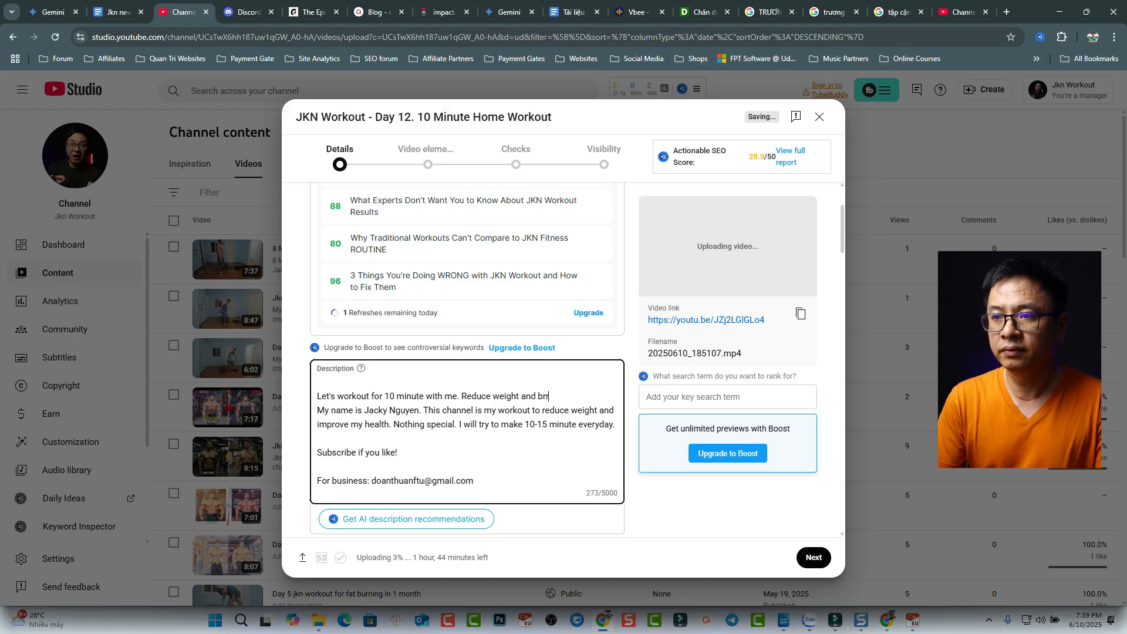
{"action": "key", "text": "BackSpace"}
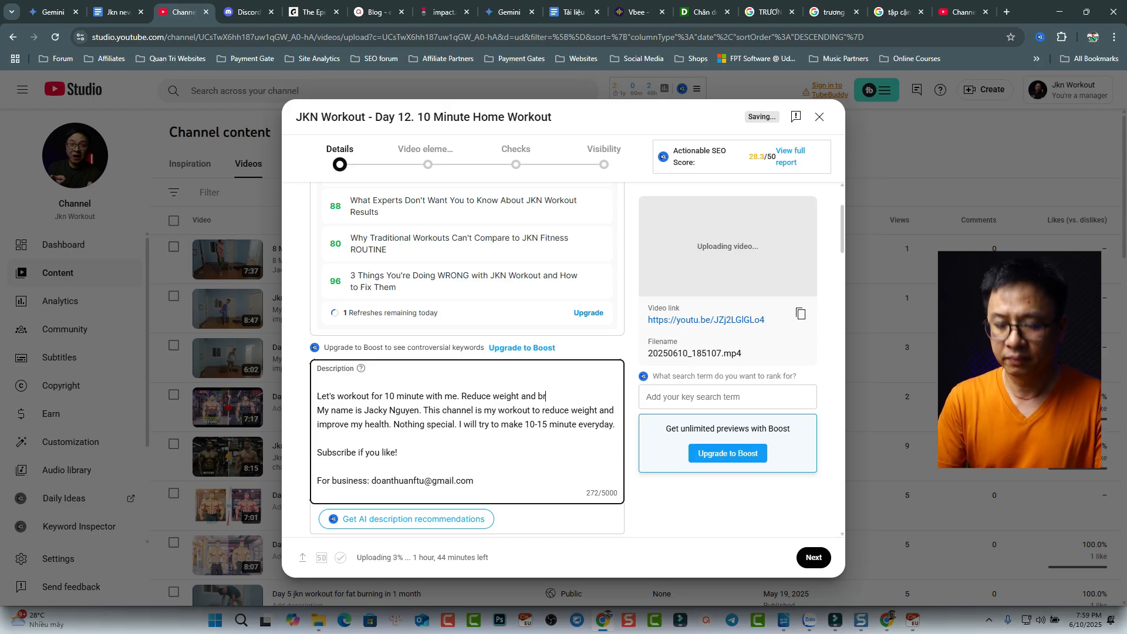
{"action": "type", "text": "urn "}
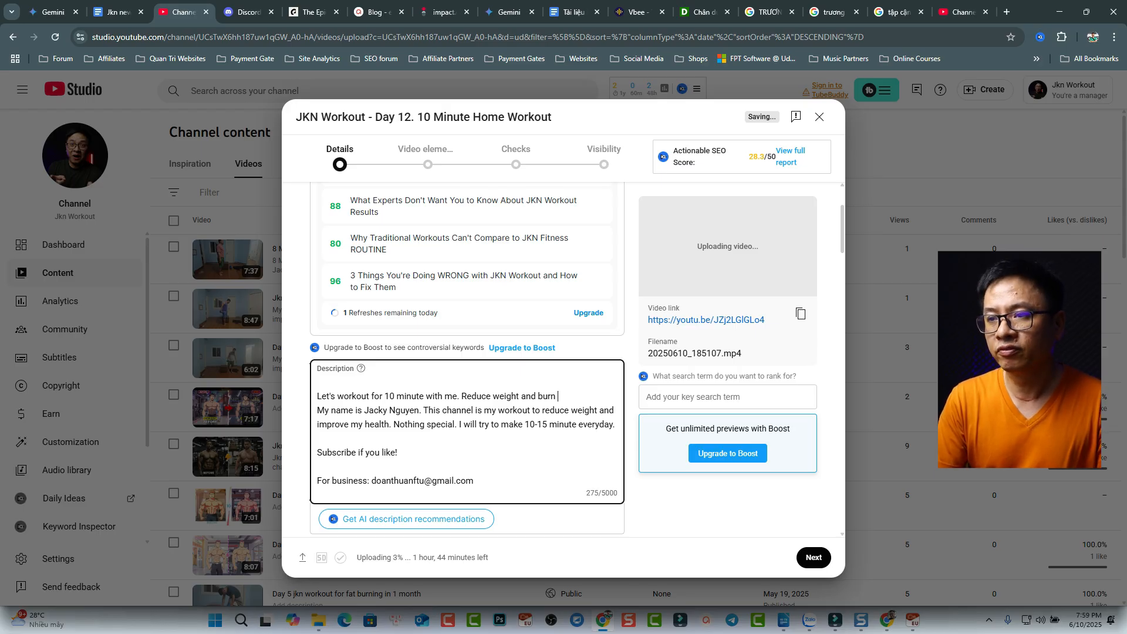
{"action": "type", "text": "fat qui"}
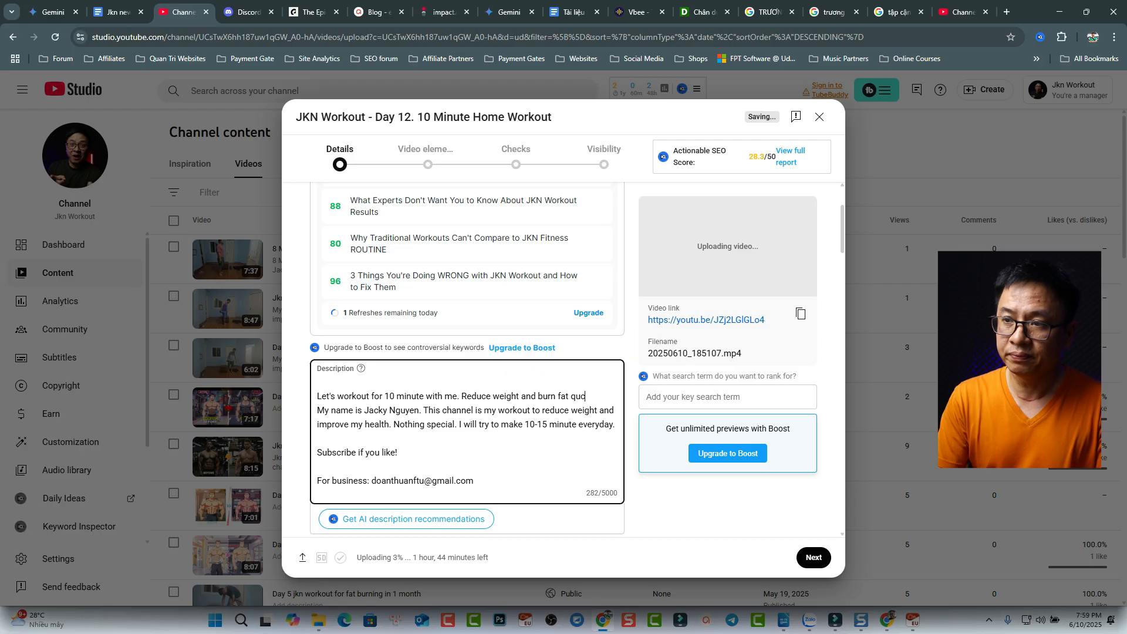
{"action": "type", "text": "c"}
{"action": "key", "text": "BackSpace"}
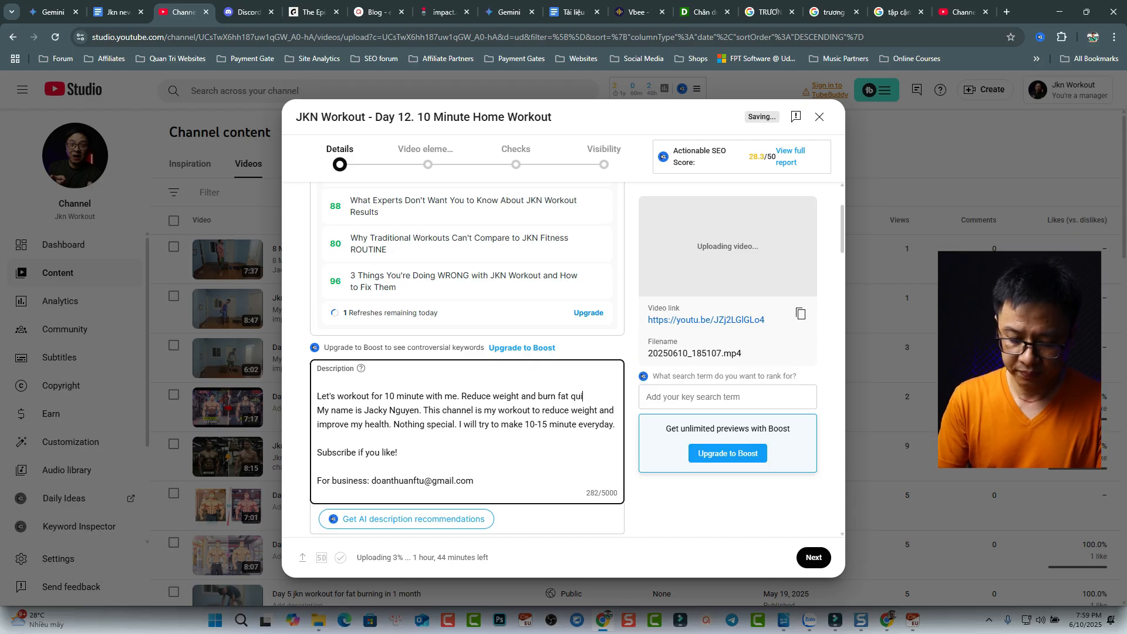
{"action": "type", "text": "ckly"}
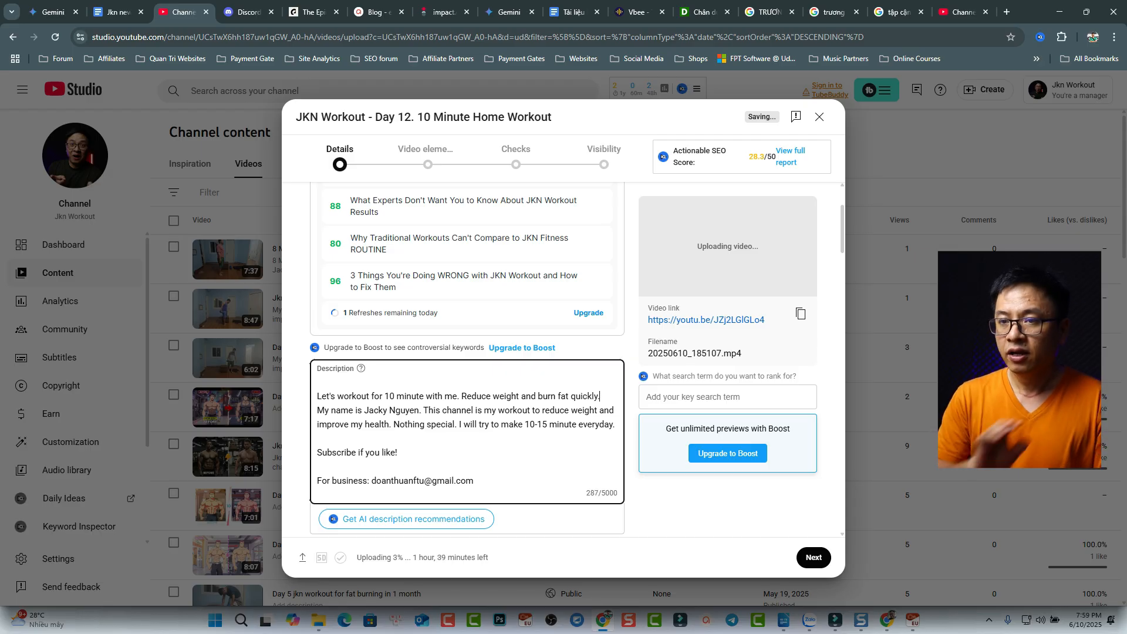
{"action": "type", "text": "."}
{"action": "key", "text": "Return"}
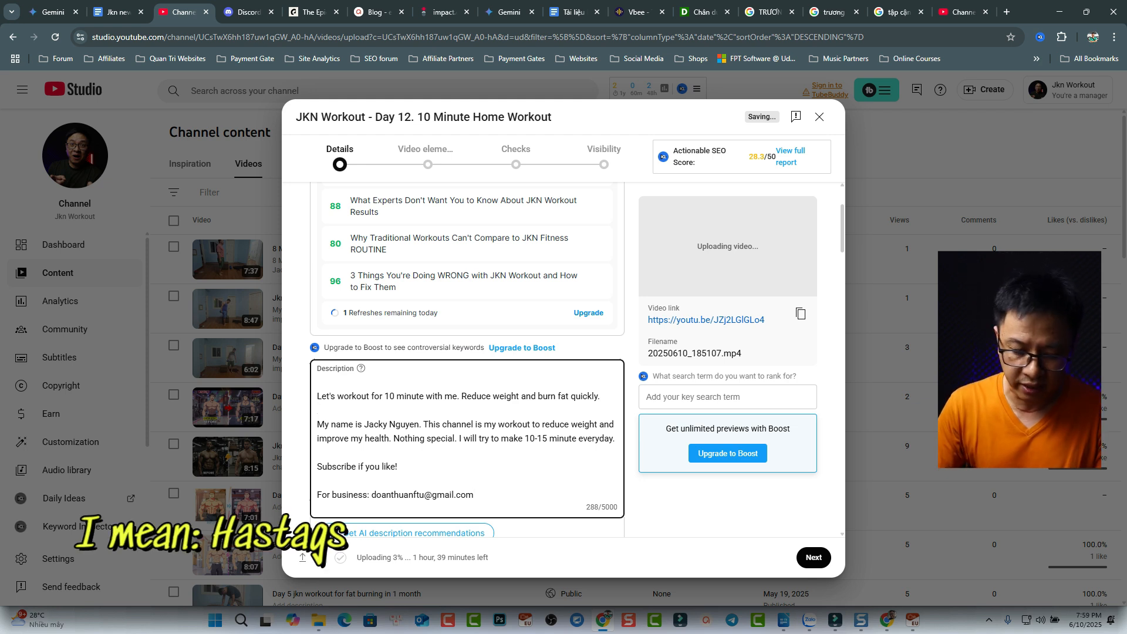
Add the hashtags "#jknworkout #workout #dailyworkout" on a new line at the end of the description.
{"action": "key", "text": "Return"}
{"action": "type", "text": "#jknww"}
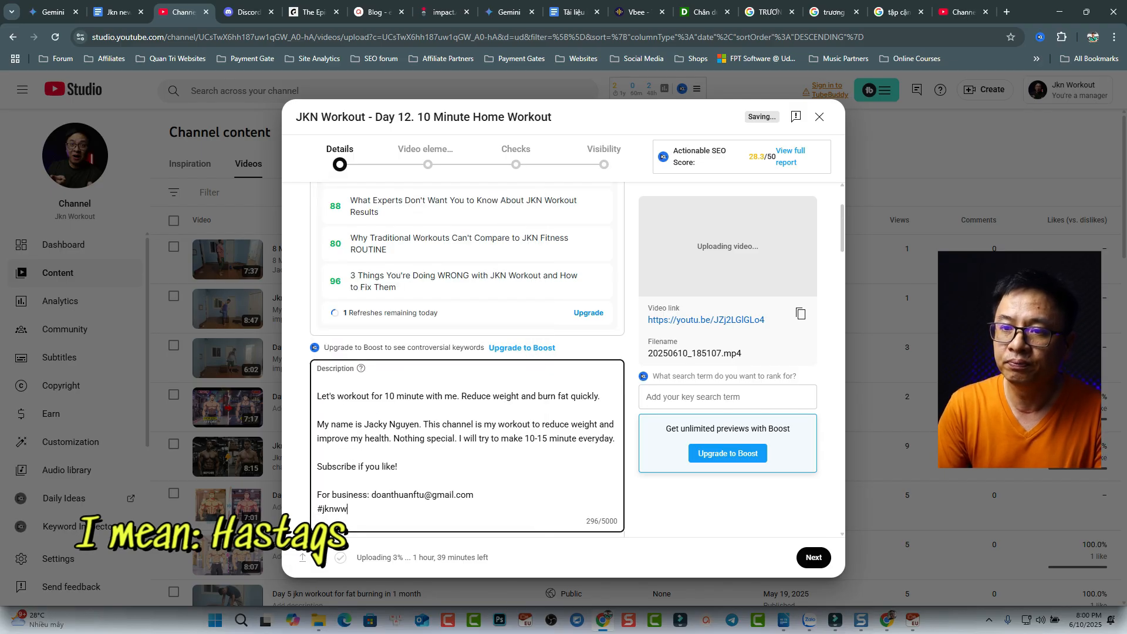
{"action": "key", "text": "BackSpace"}
{"action": "type", "text": "orkout"}
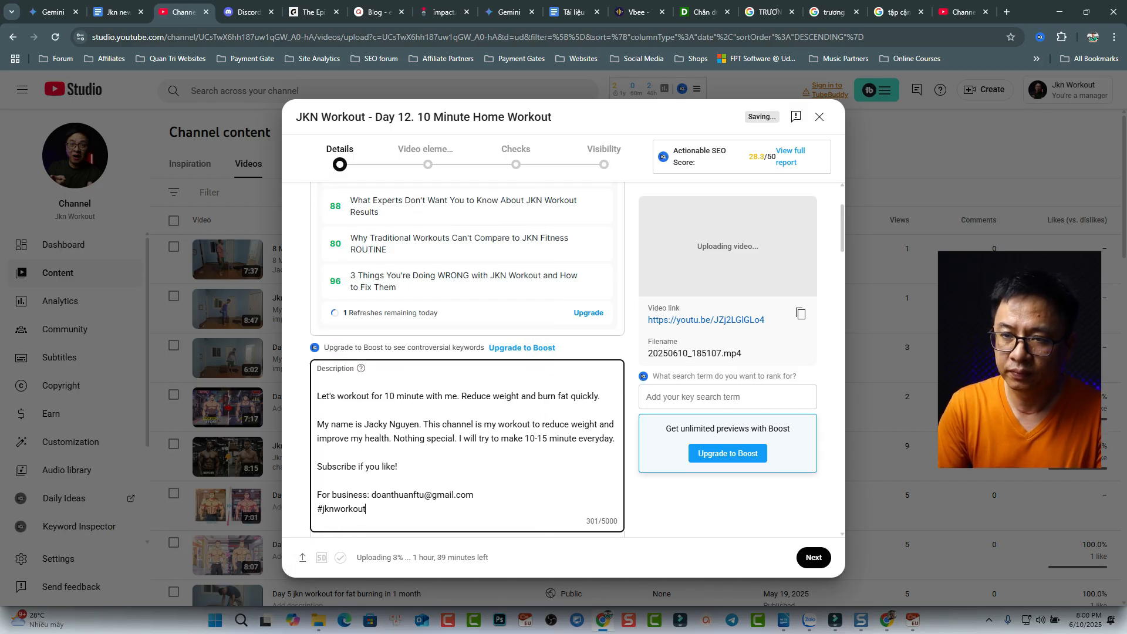
{"action": "type", "text": " #w"}
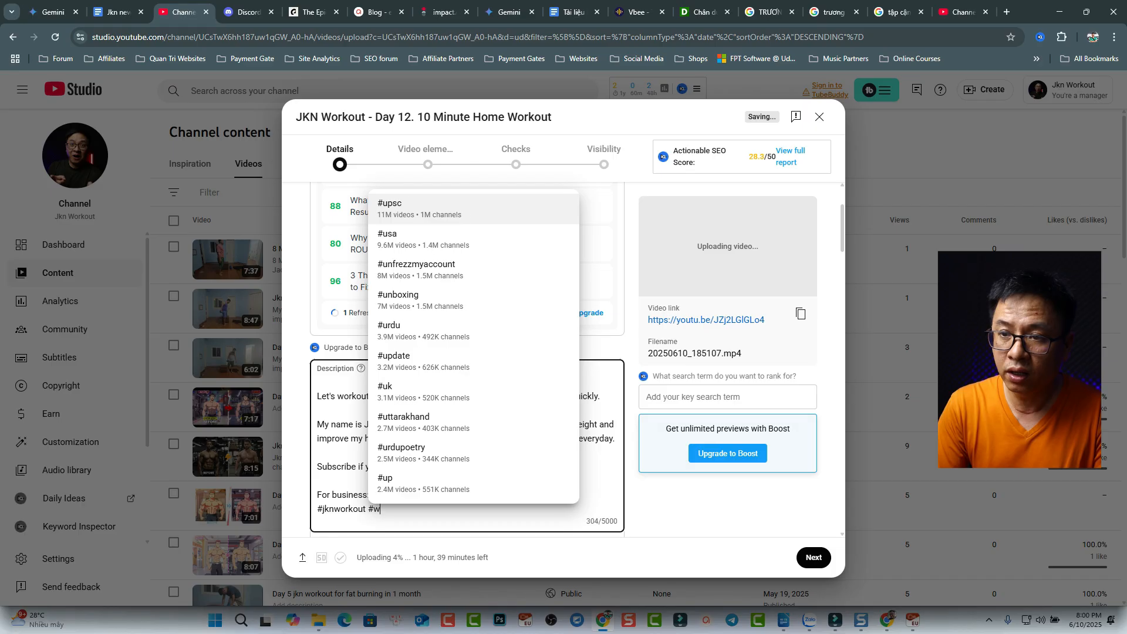
{"action": "type", "text": "orkout #"}
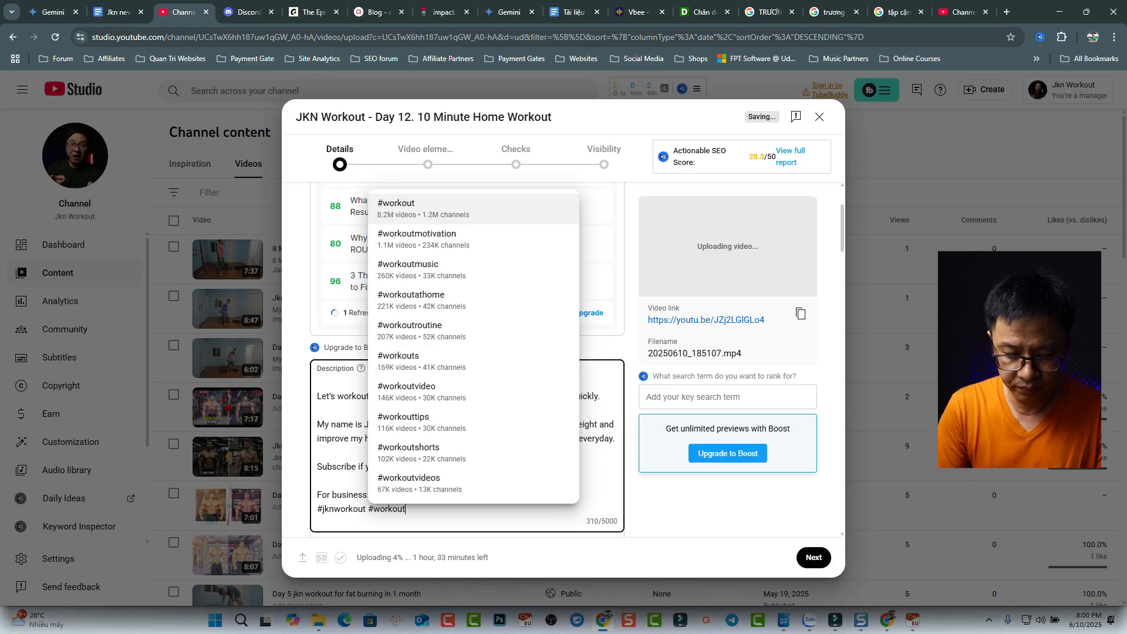
{"action": "type", "text": "daily"}
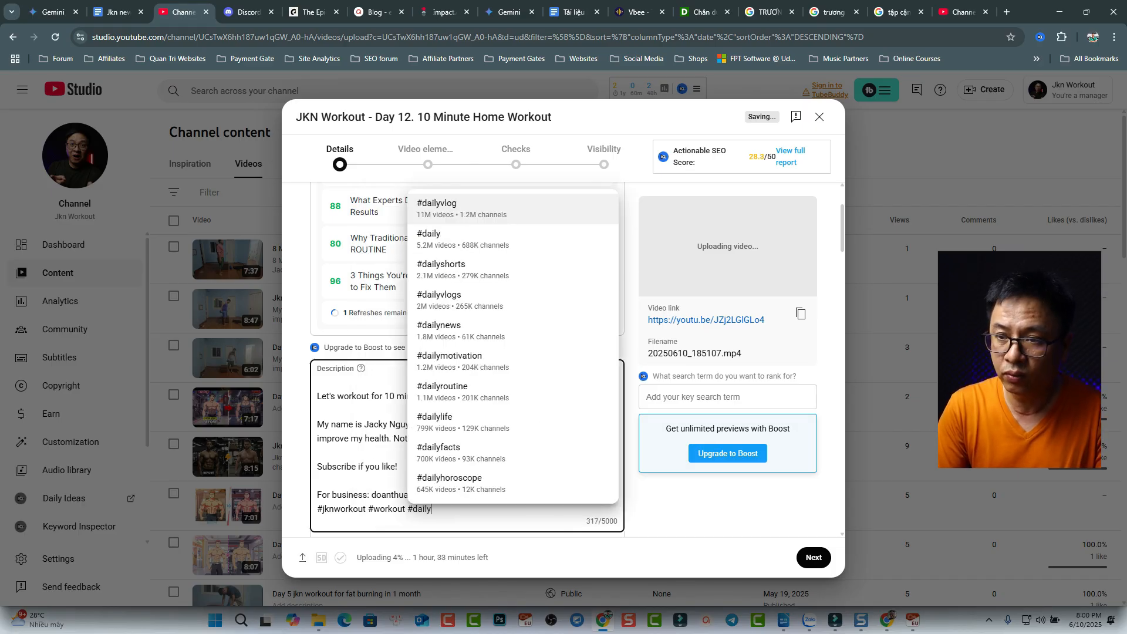
{"action": "type", "text": "workout"}
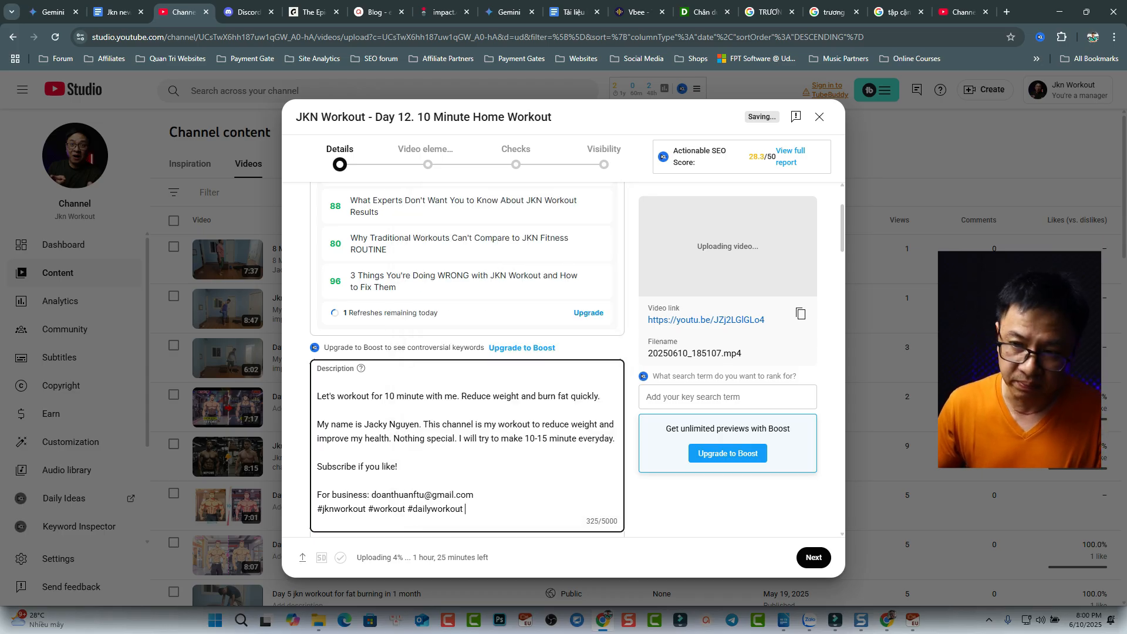
Open the auto-generated thumbnail choices for the video and close them without selecting an image.
{"action": "scroll", "coordinate": [467, 359], "scroll_direction": "down", "scroll_amount": 3}
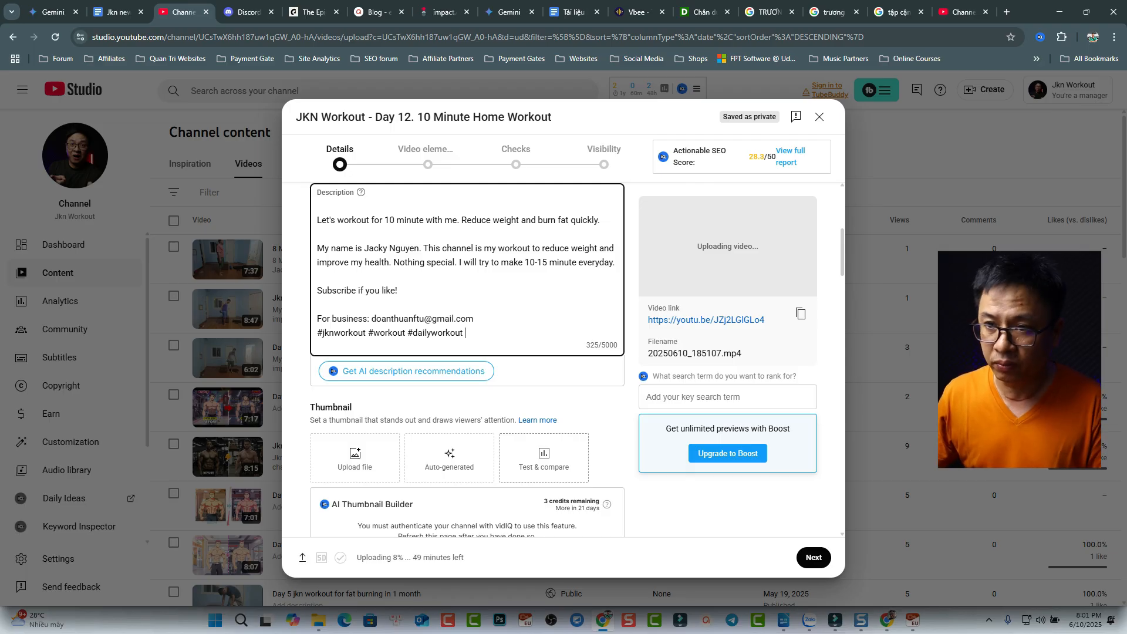
{"action": "left_click", "coordinate": [449, 458]}
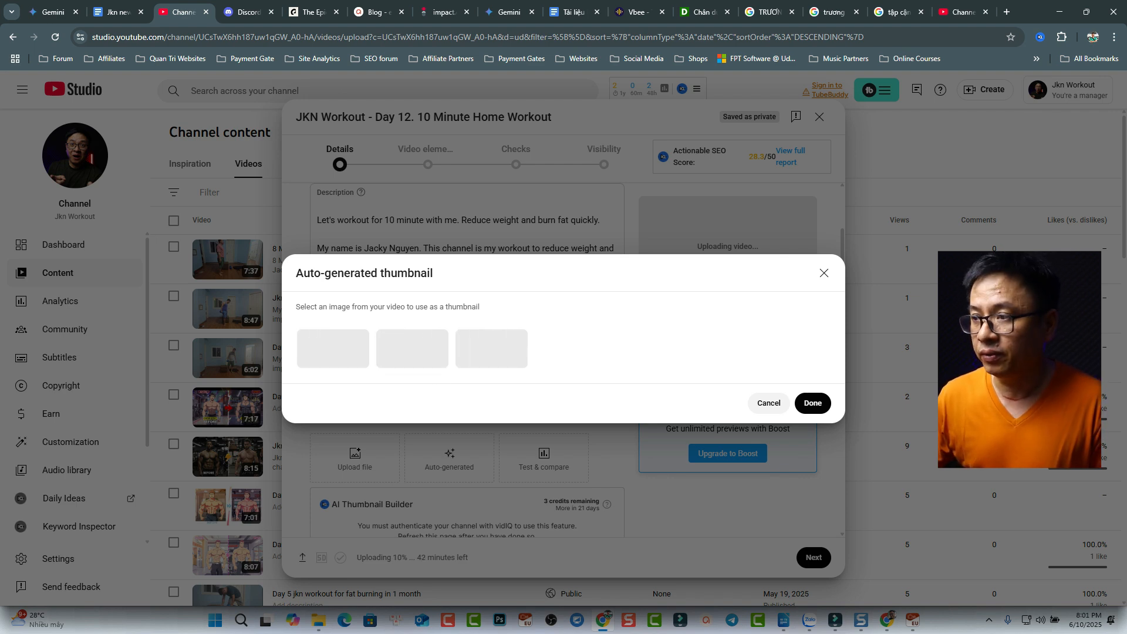
{"action": "left_click", "coordinate": [813, 403]}
Assign the video to the Workout playlist.
{"action": "scroll", "coordinate": [467, 359], "scroll_direction": "down", "scroll_amount": 4}
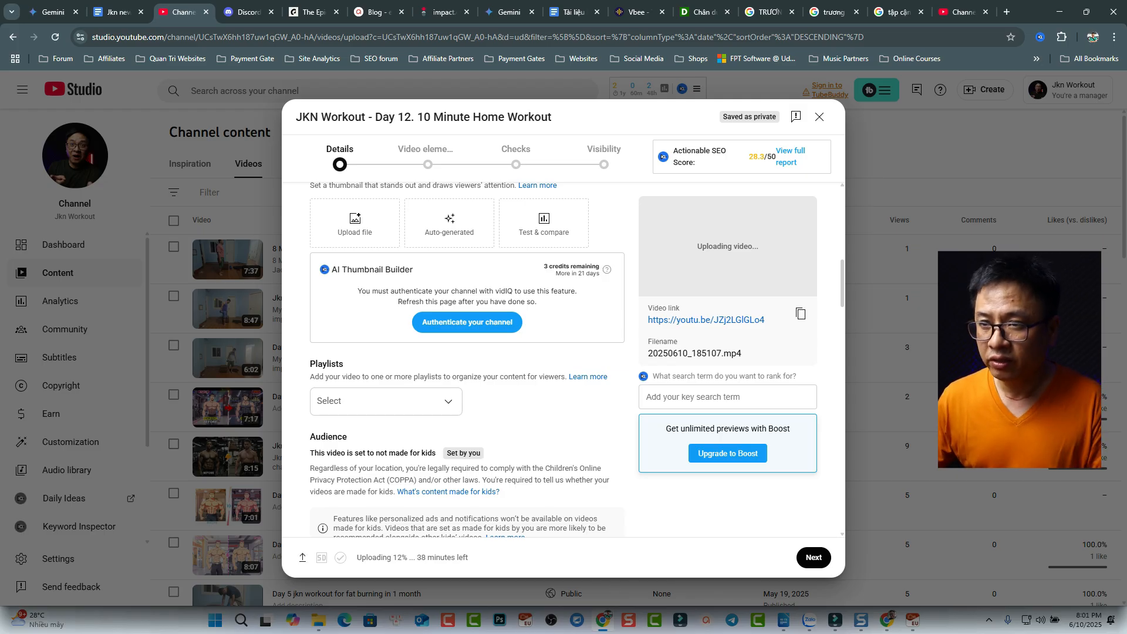
{"action": "left_click", "coordinate": [387, 402]}
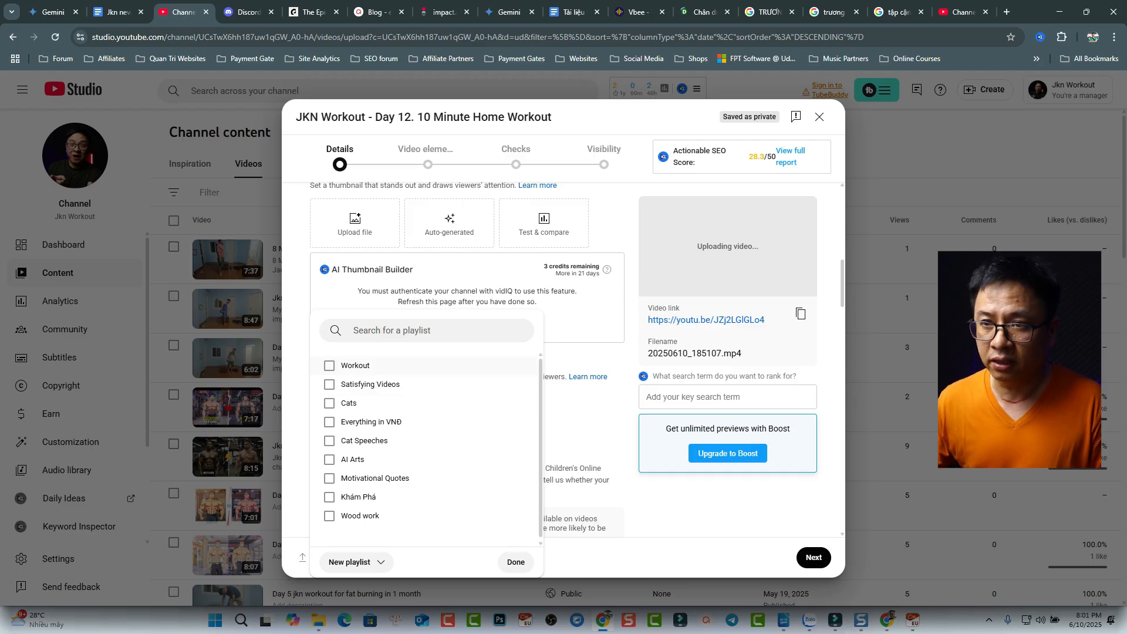
{"action": "left_click", "coordinate": [329, 365]}
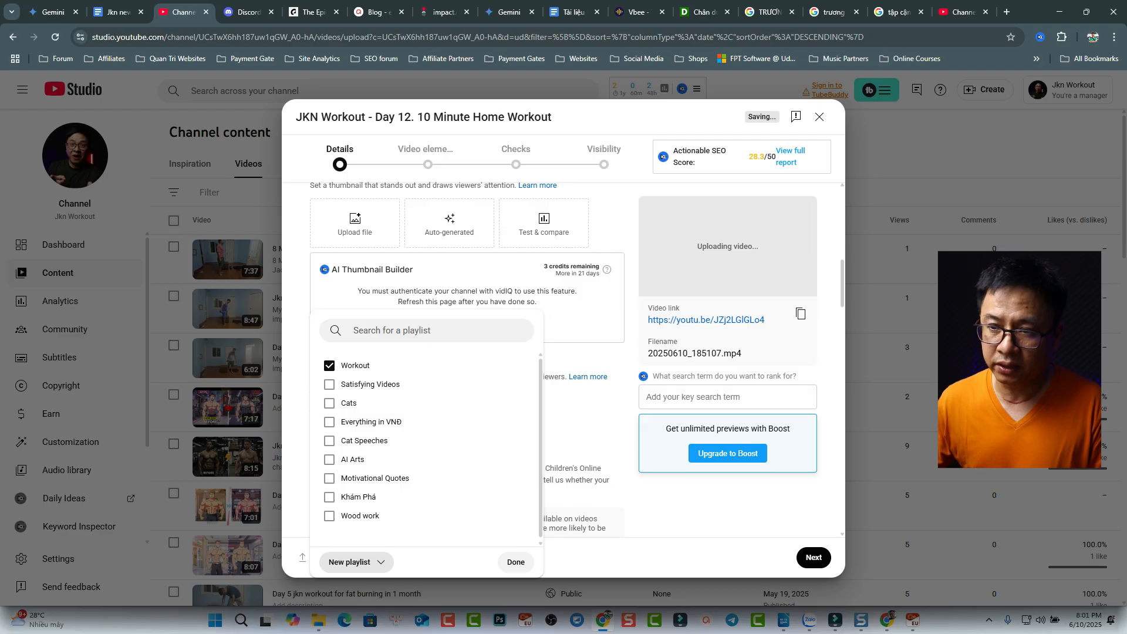
{"action": "left_click", "coordinate": [516, 562]}
Review the audience and paid promotion settings, and answer No to the altered content question.
{"action": "scroll", "coordinate": [467, 358], "scroll_direction": "down", "scroll_amount": 2}
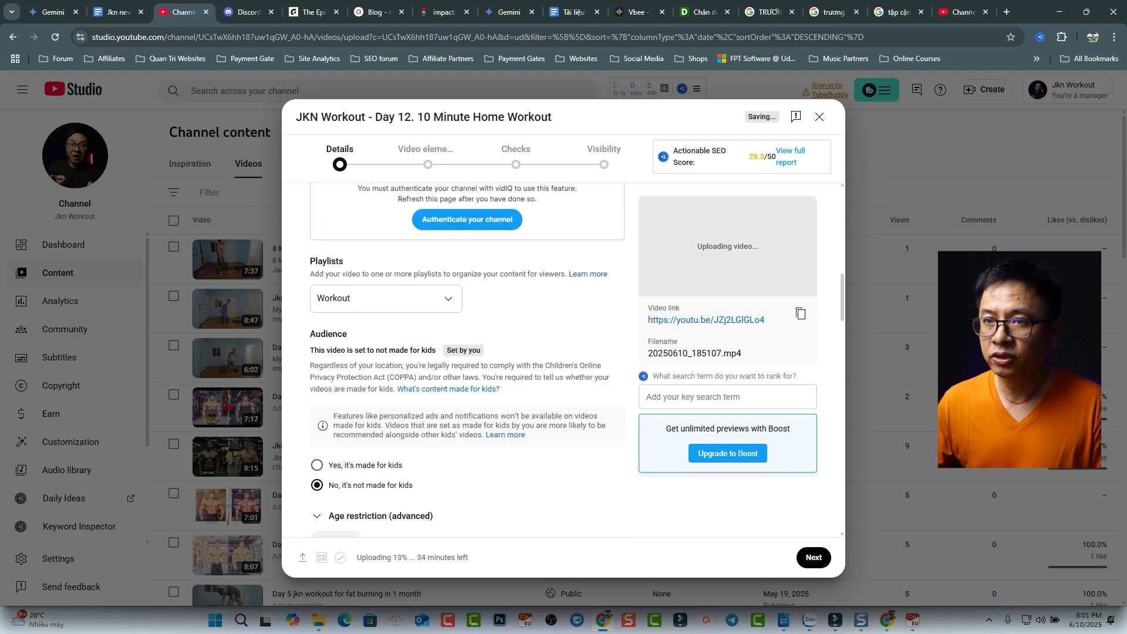
{"action": "scroll", "coordinate": [467, 358], "scroll_direction": "down", "scroll_amount": 2}
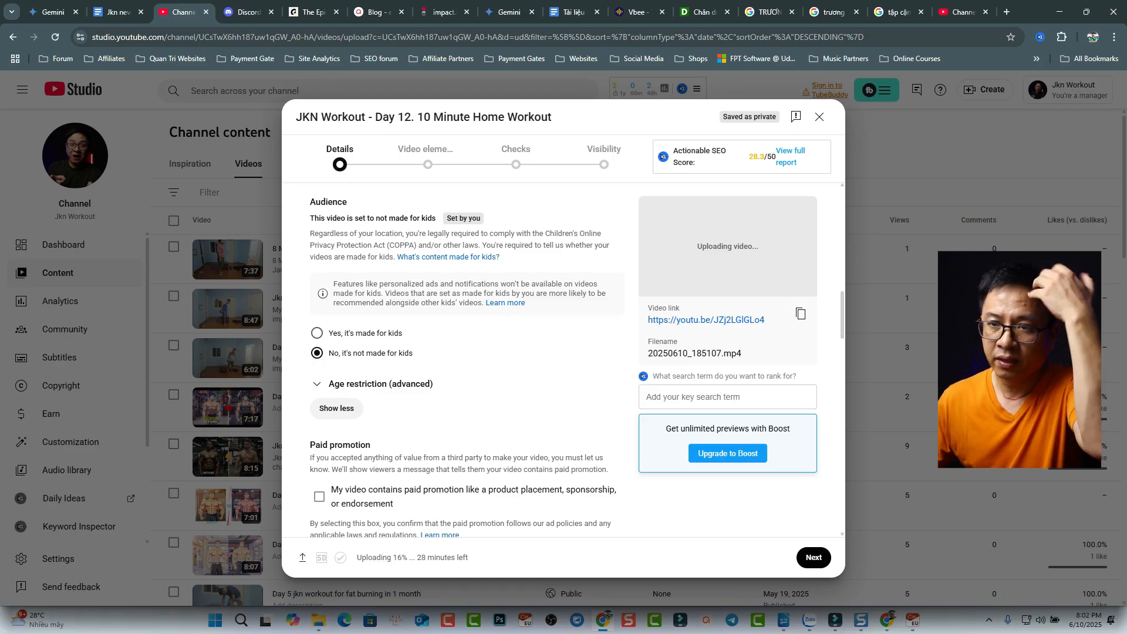
{"action": "scroll", "coordinate": [466, 359], "scroll_direction": "down", "scroll_amount": 3}
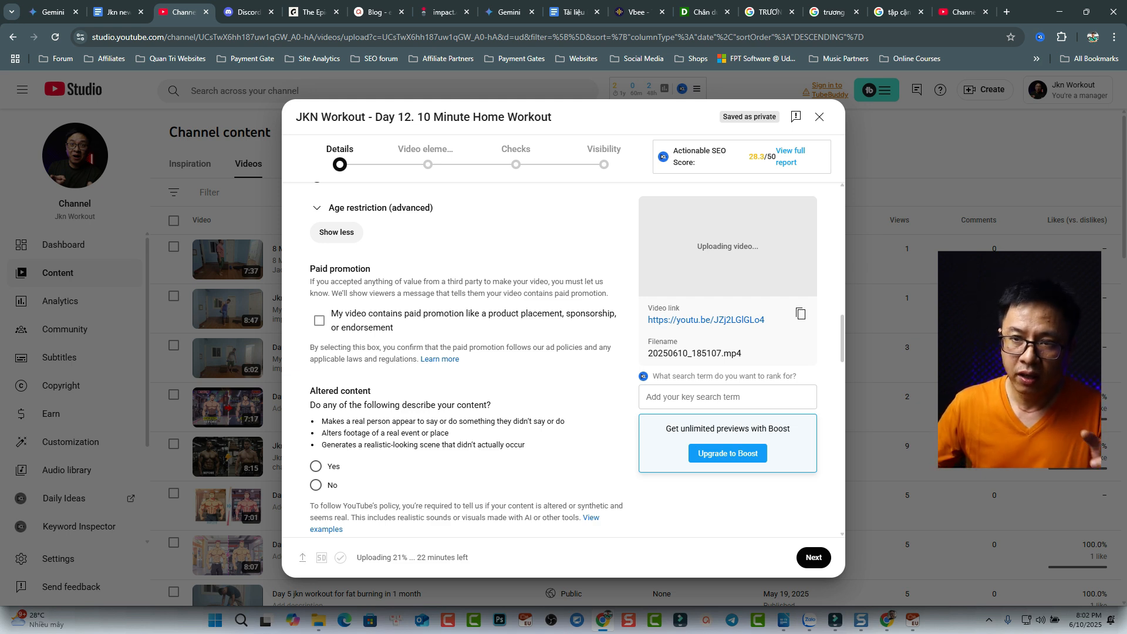
{"action": "left_click", "coordinate": [316, 485]}
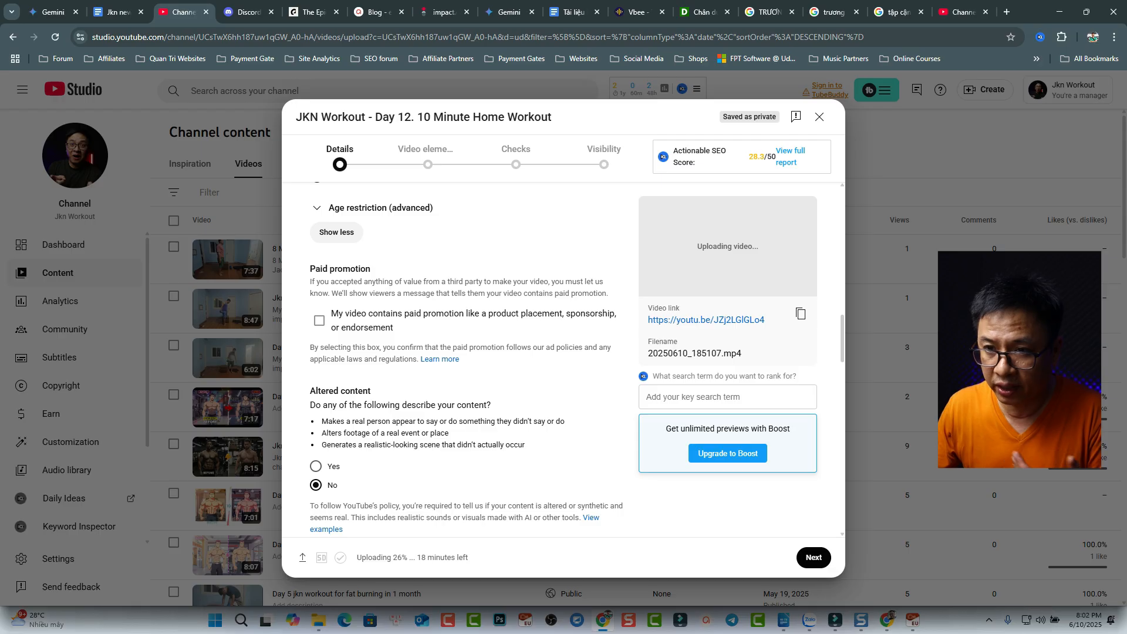
Add a tag combining the presenter's first name with "workout", and enter "workout video" as further tag text.
{"action": "scroll", "coordinate": [458, 358], "scroll_direction": "down", "scroll_amount": 1}
{"action": "scroll", "coordinate": [458, 358], "scroll_direction": "down", "scroll_amount": 2}
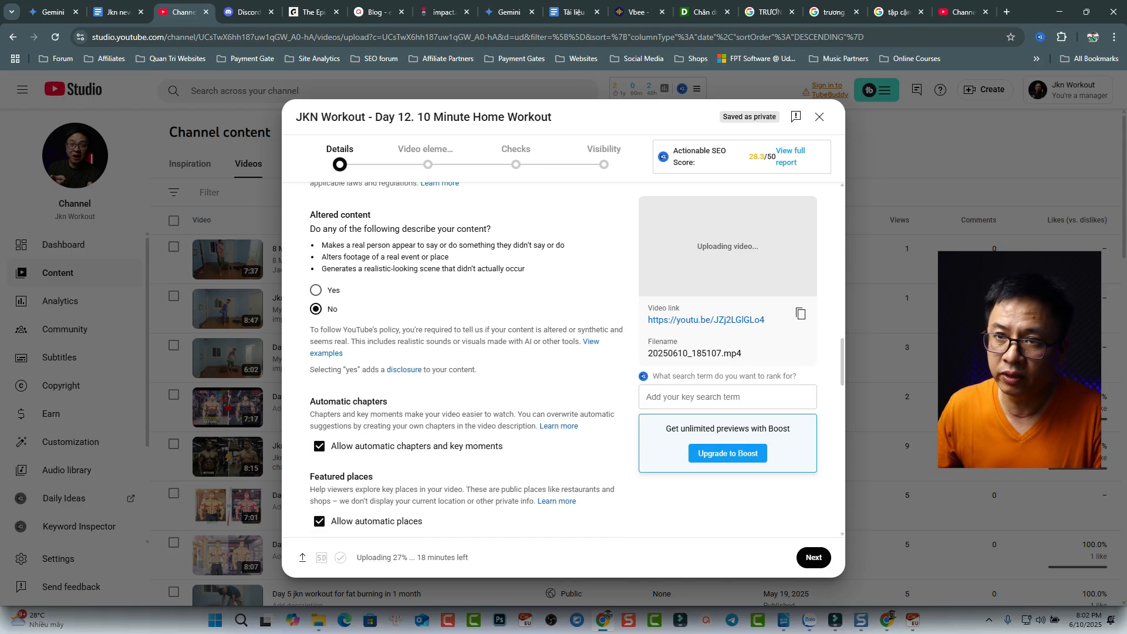
{"action": "scroll", "coordinate": [458, 358], "scroll_direction": "down", "scroll_amount": 3}
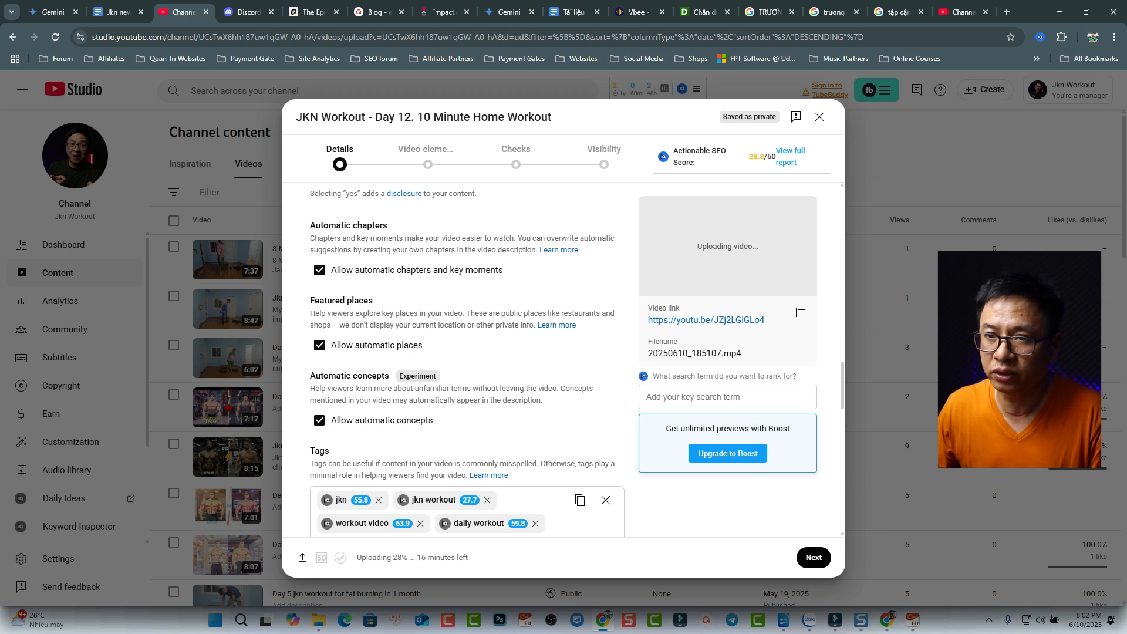
{"action": "scroll", "coordinate": [458, 358], "scroll_direction": "down", "scroll_amount": 3}
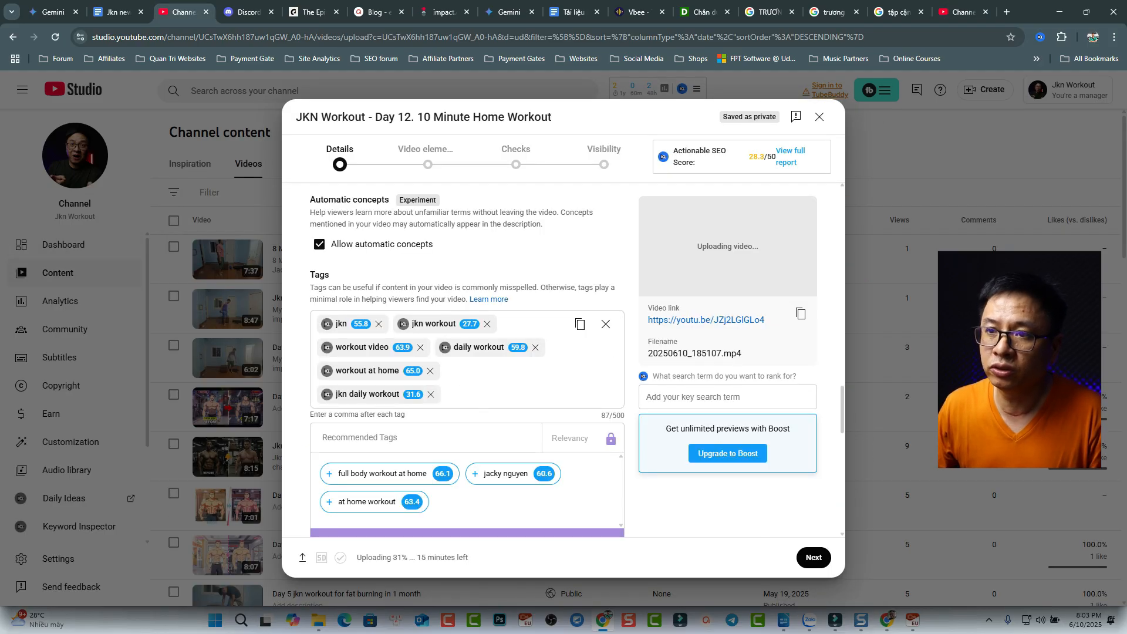
{"action": "left_click", "coordinate": [447, 395]}
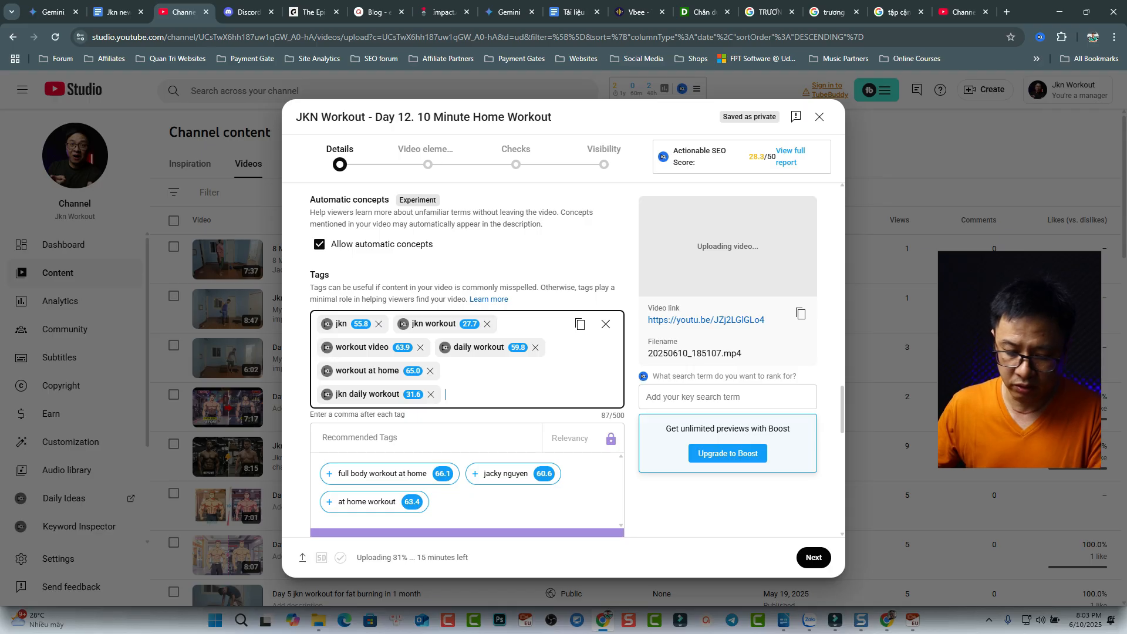
{"action": "type", "text": "jacky workou"}
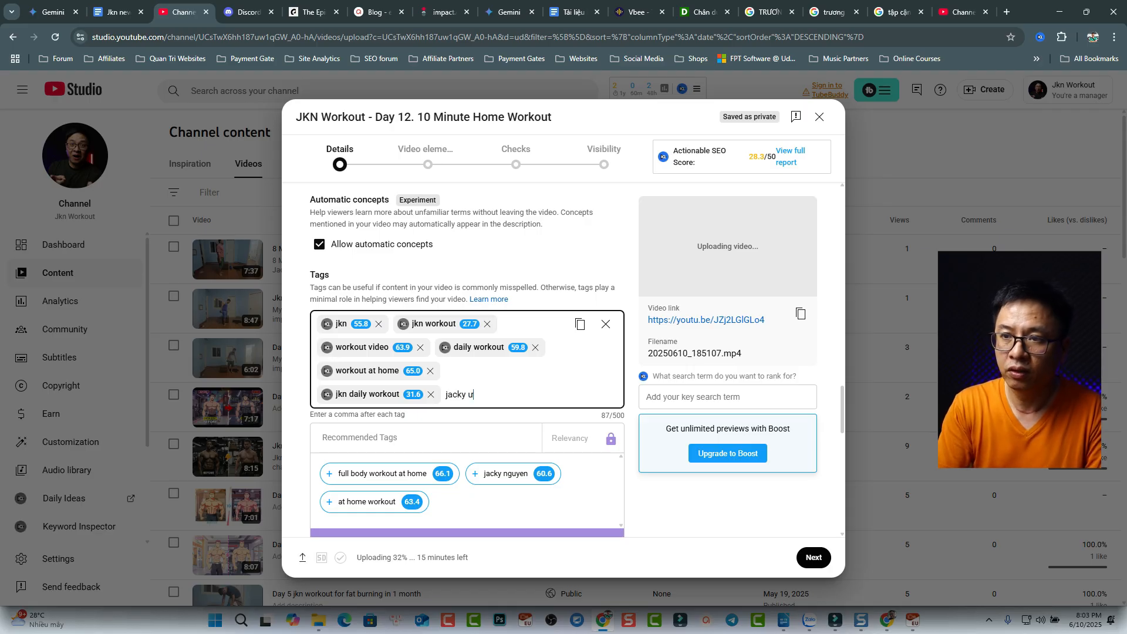
{"action": "type", "text": "t,workout"}
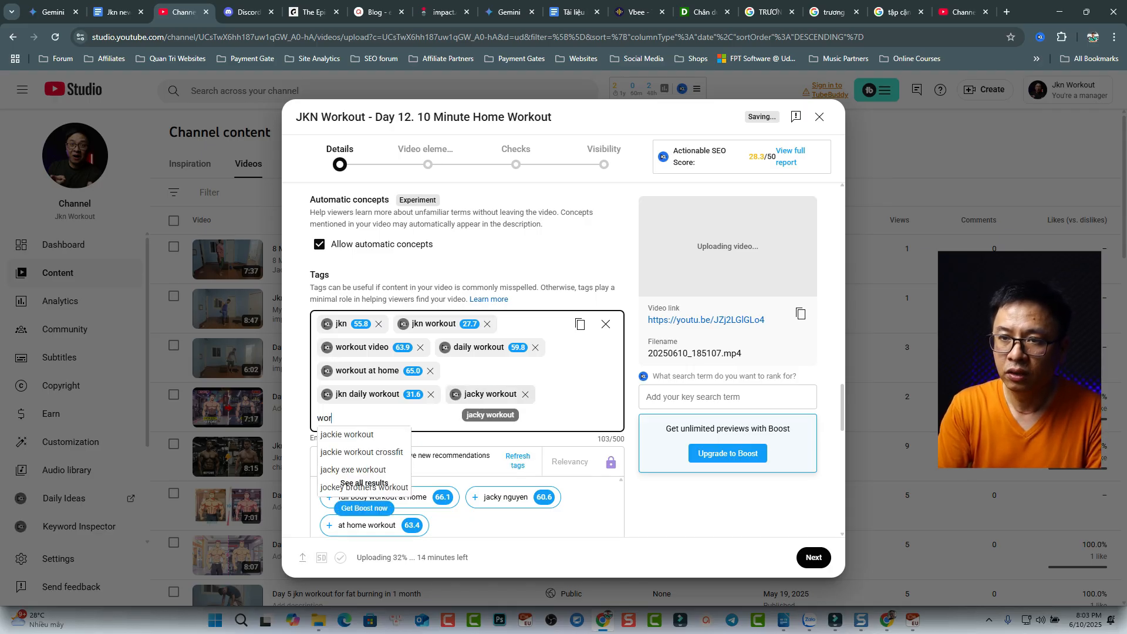
{"action": "type", "text": " video"}
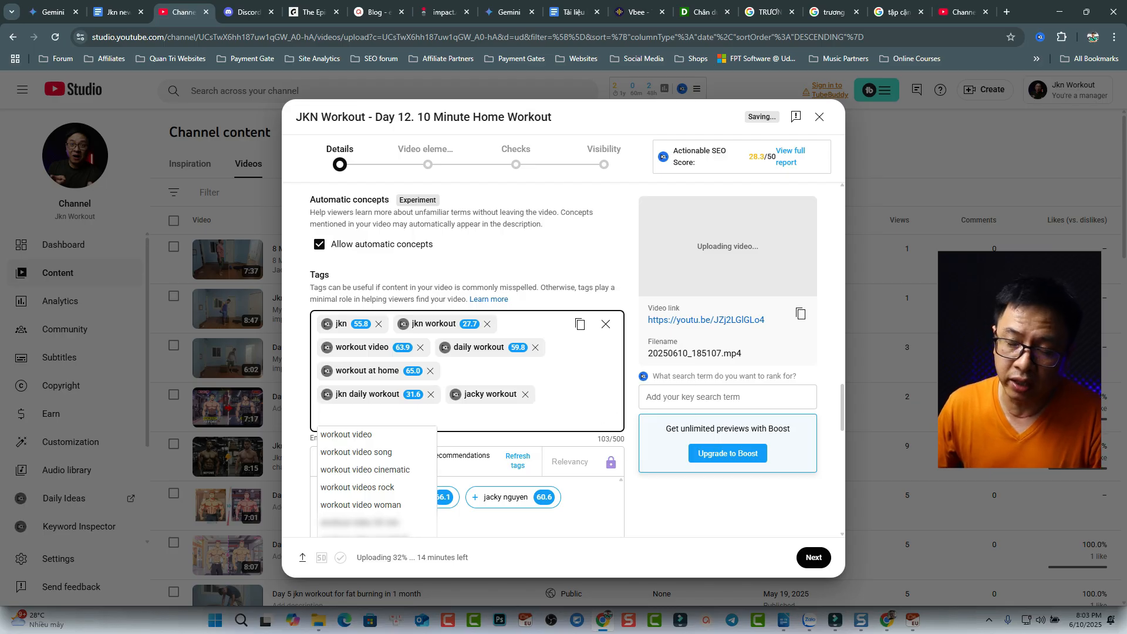
Examine the language, caption certification, recording date, location and license settings below the tags.
{"action": "scroll", "coordinate": [457, 364], "scroll_direction": "down", "scroll_amount": 2}
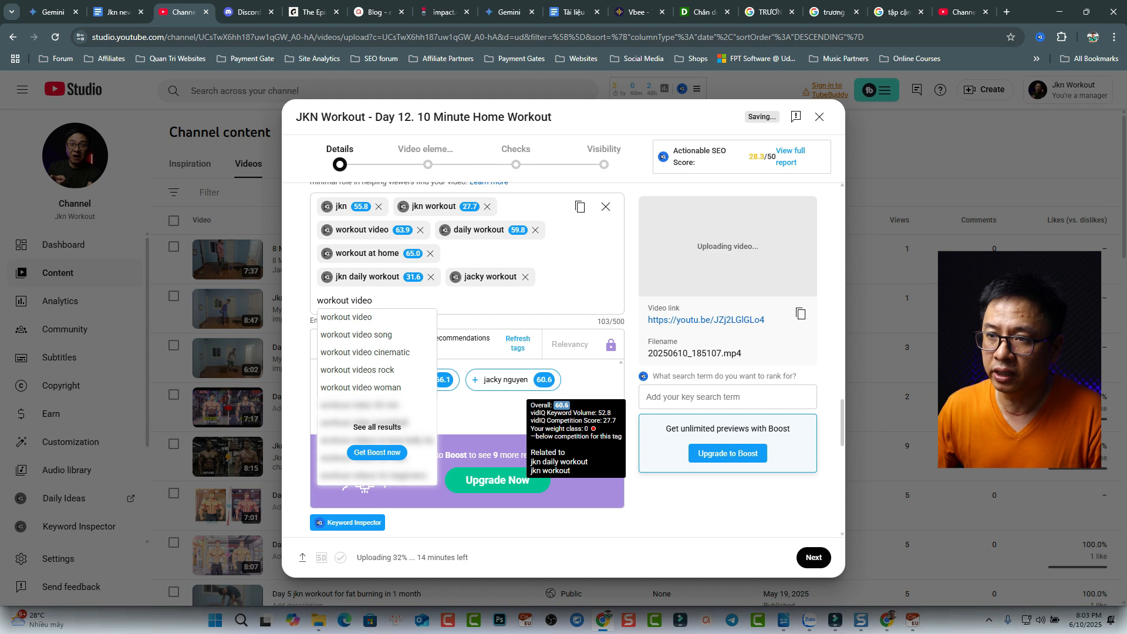
{"action": "scroll", "coordinate": [470, 382], "scroll_direction": "down", "scroll_amount": 2}
{"action": "scroll", "coordinate": [470, 364], "scroll_direction": "down", "scroll_amount": 2}
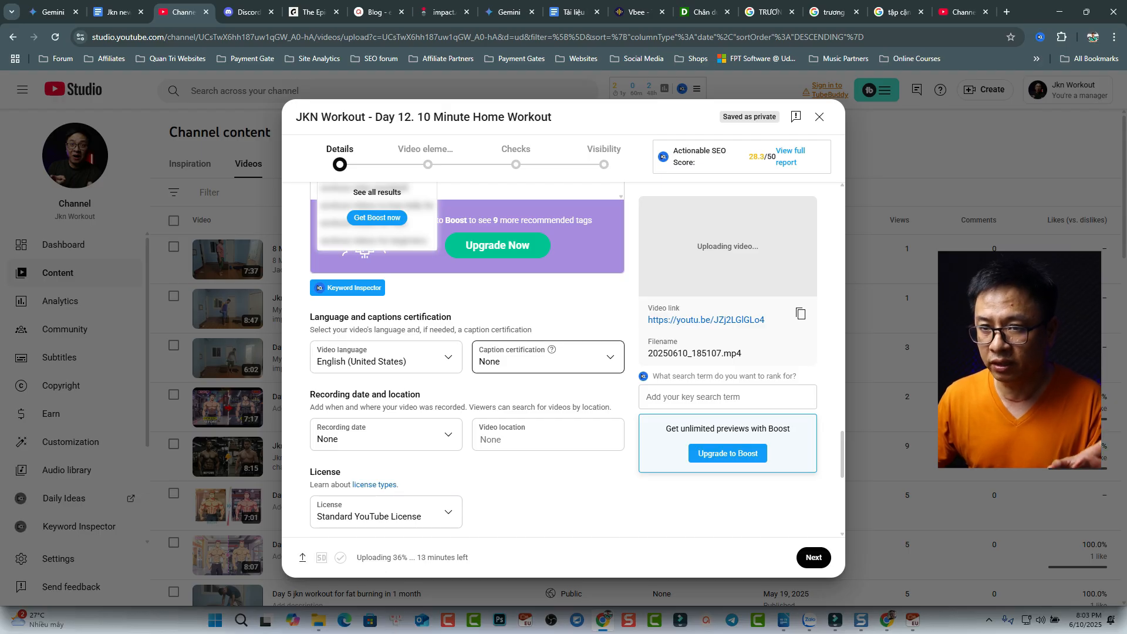
Keep Shorts remixing set to Allow video and audio remixing, and set the video category to Sports.
{"action": "scroll", "coordinate": [545, 358], "scroll_direction": "down", "scroll_amount": 6}
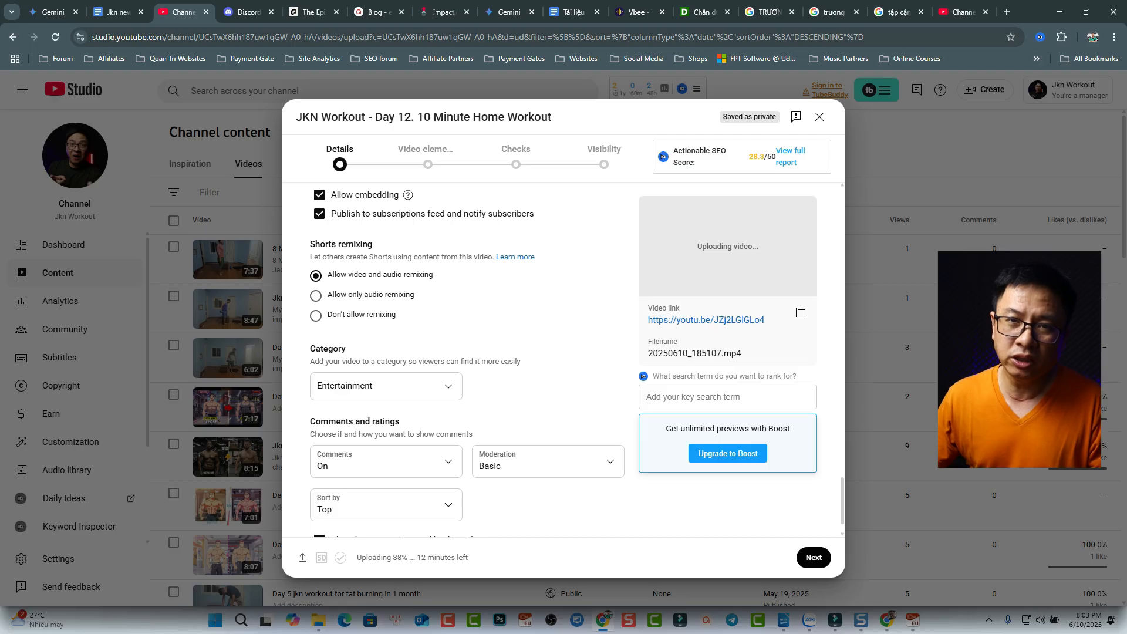
{"action": "left_click", "coordinate": [315, 316]}
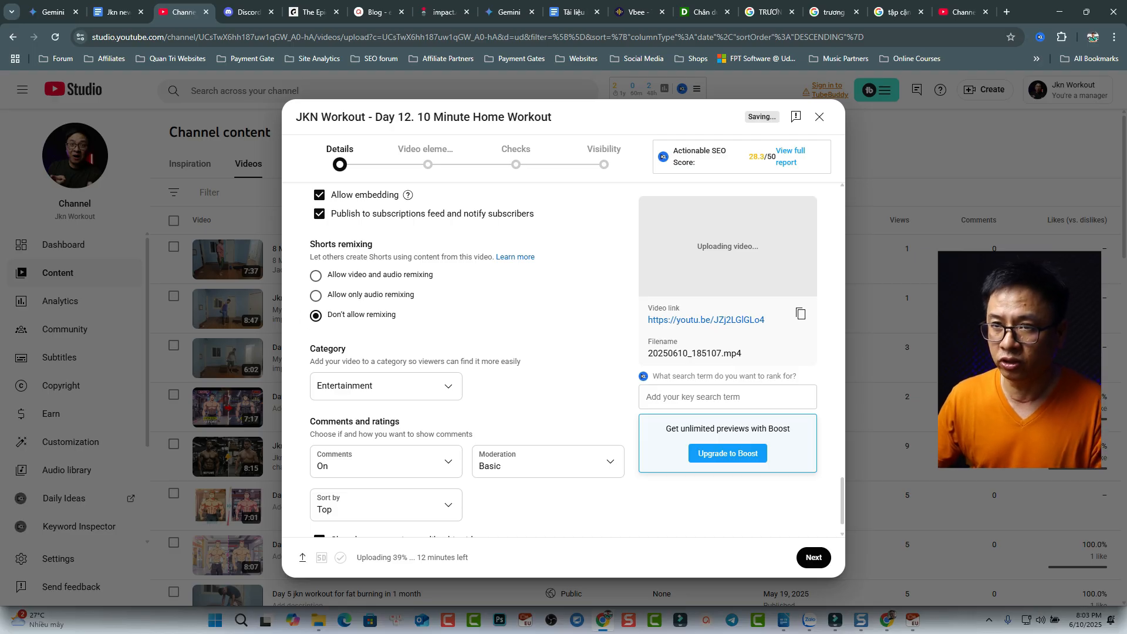
{"action": "left_click", "coordinate": [316, 276]}
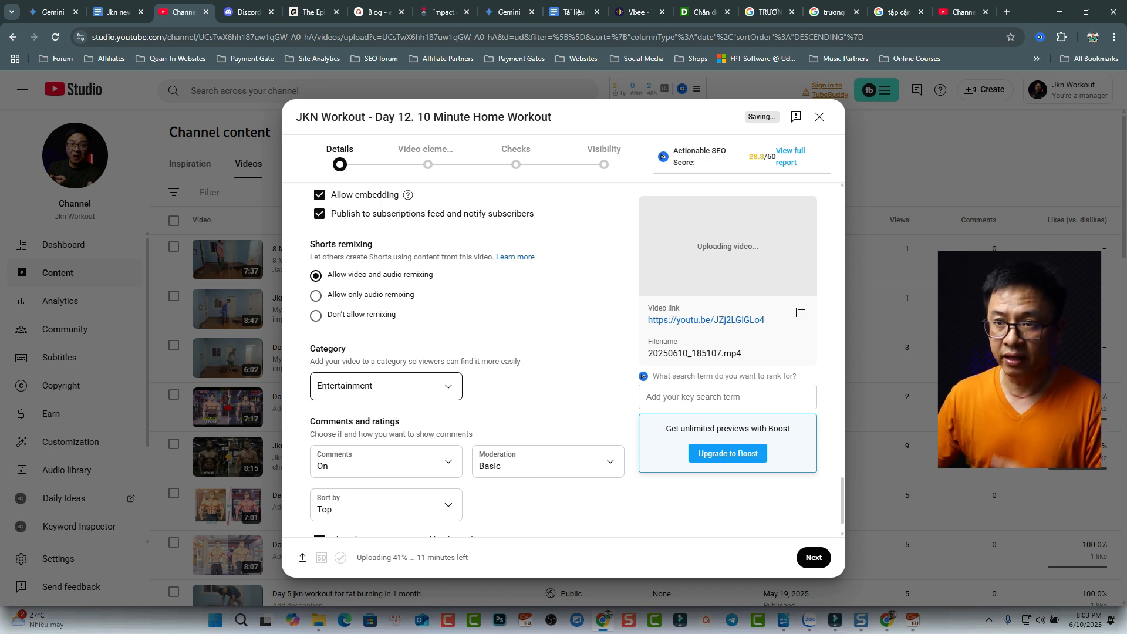
{"action": "left_click", "coordinate": [386, 386]}
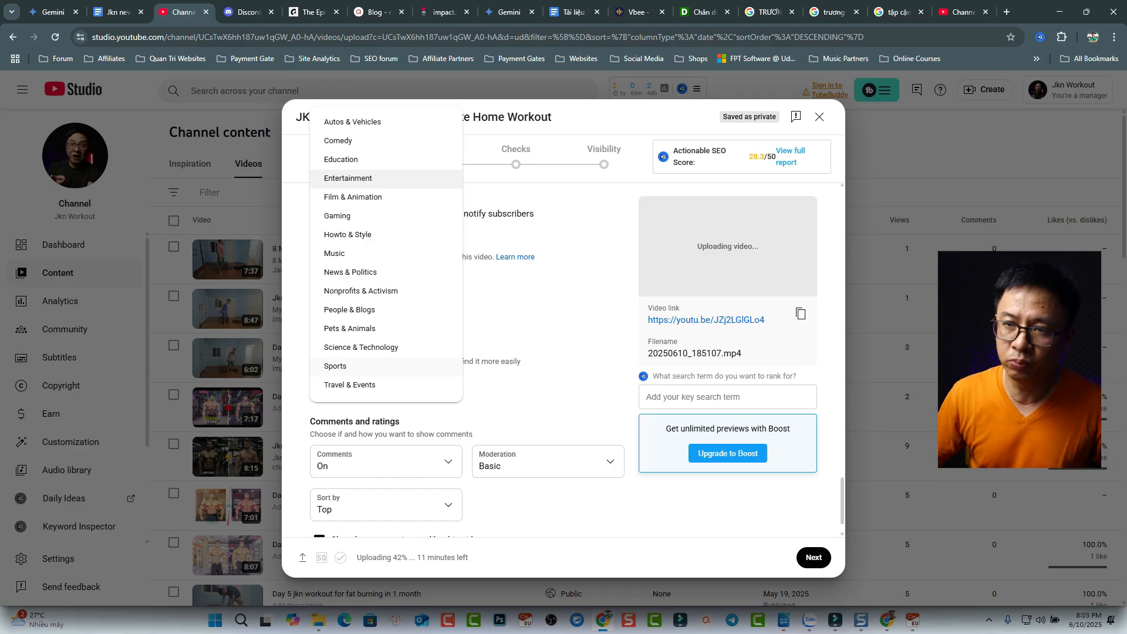
{"action": "left_click", "coordinate": [335, 366]}
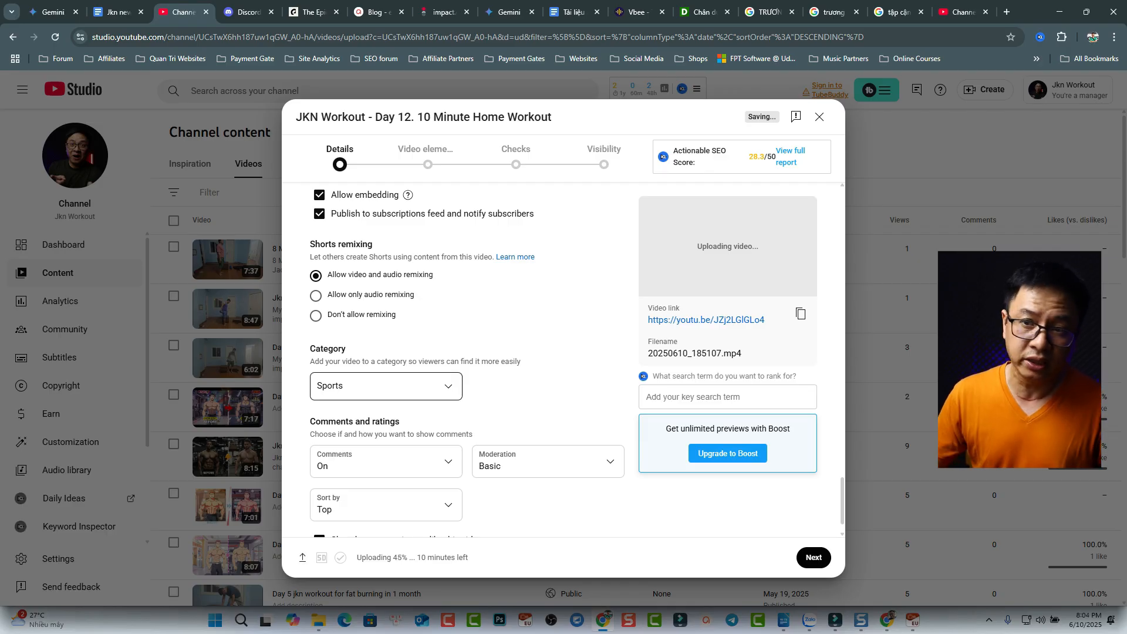
{"action": "left_click", "coordinate": [386, 386]}
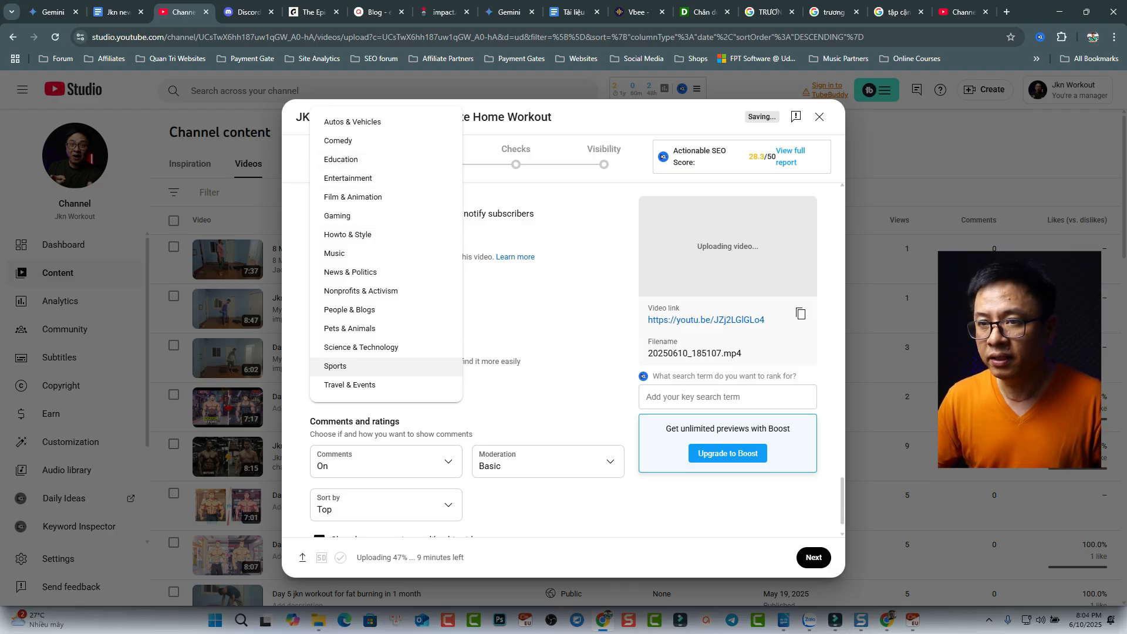
{"action": "left_click", "coordinate": [352, 366]}
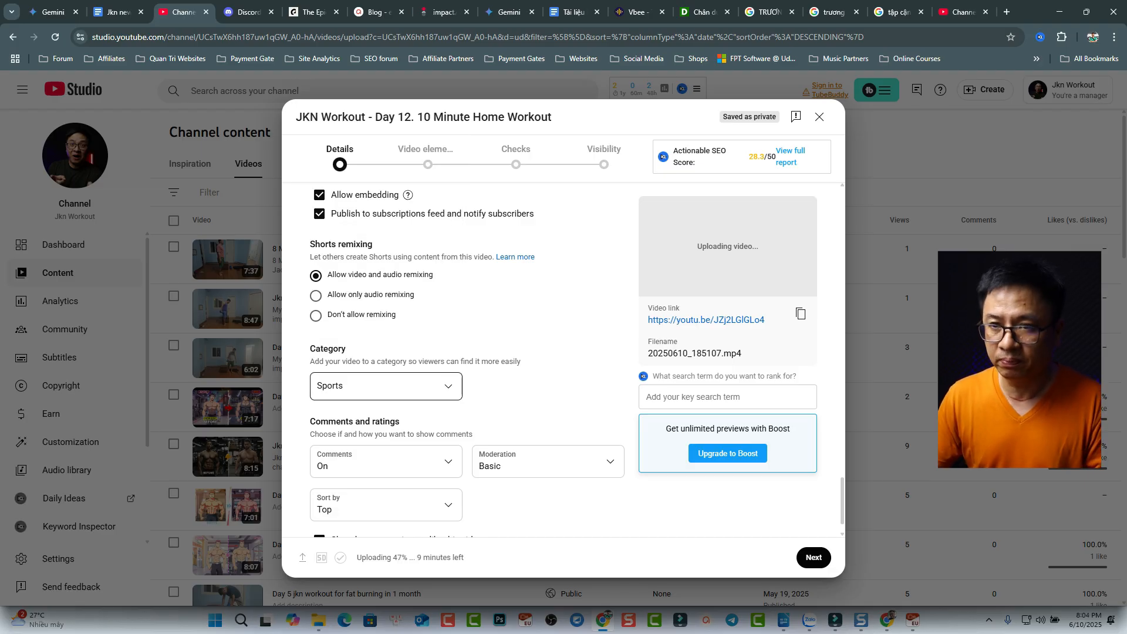
{"action": "scroll", "coordinate": [467, 360], "scroll_direction": "down", "scroll_amount": 1}
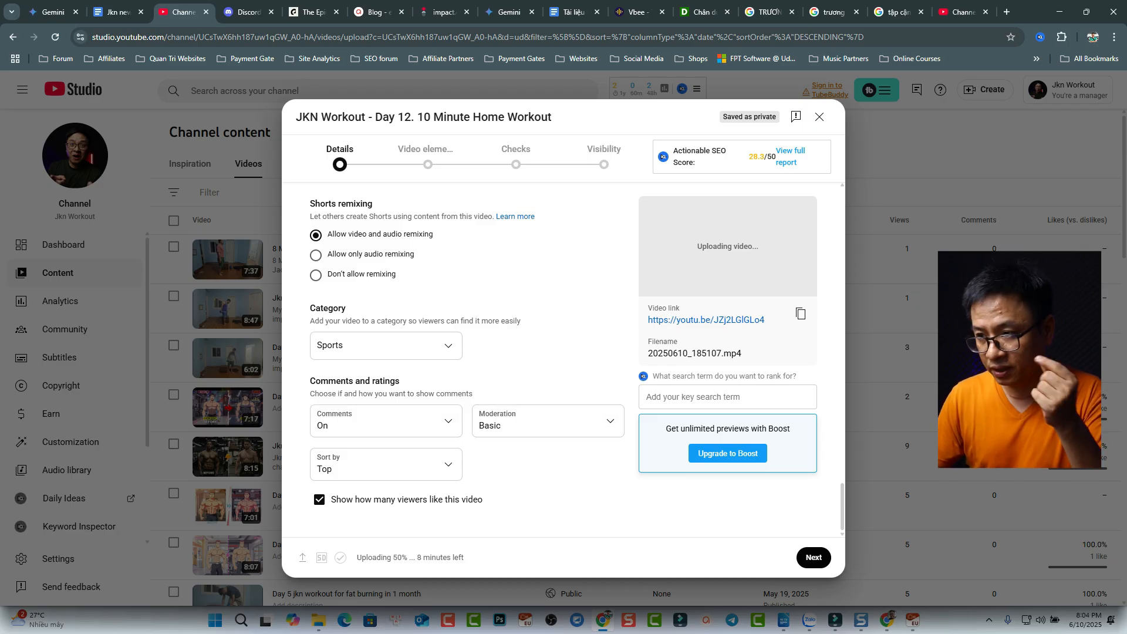
Add and save an end screen using the "1 video, 1 subscribe" layout with the video lower left and the subscribe element lower right.
{"action": "left_click", "coordinate": [814, 557]}
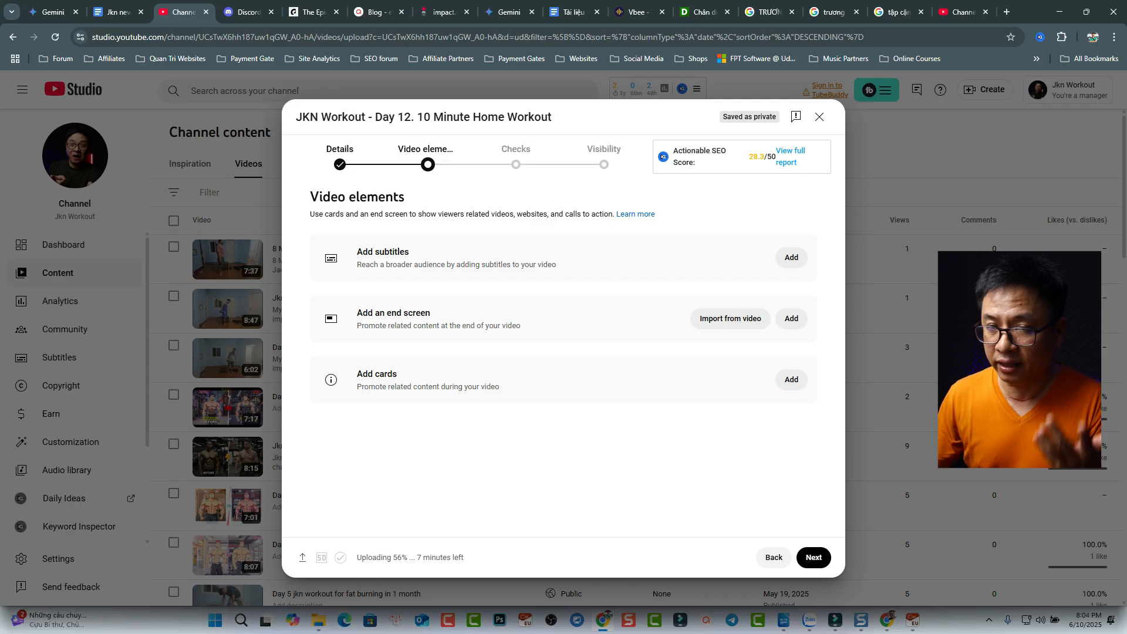
{"action": "left_click", "coordinate": [791, 318]}
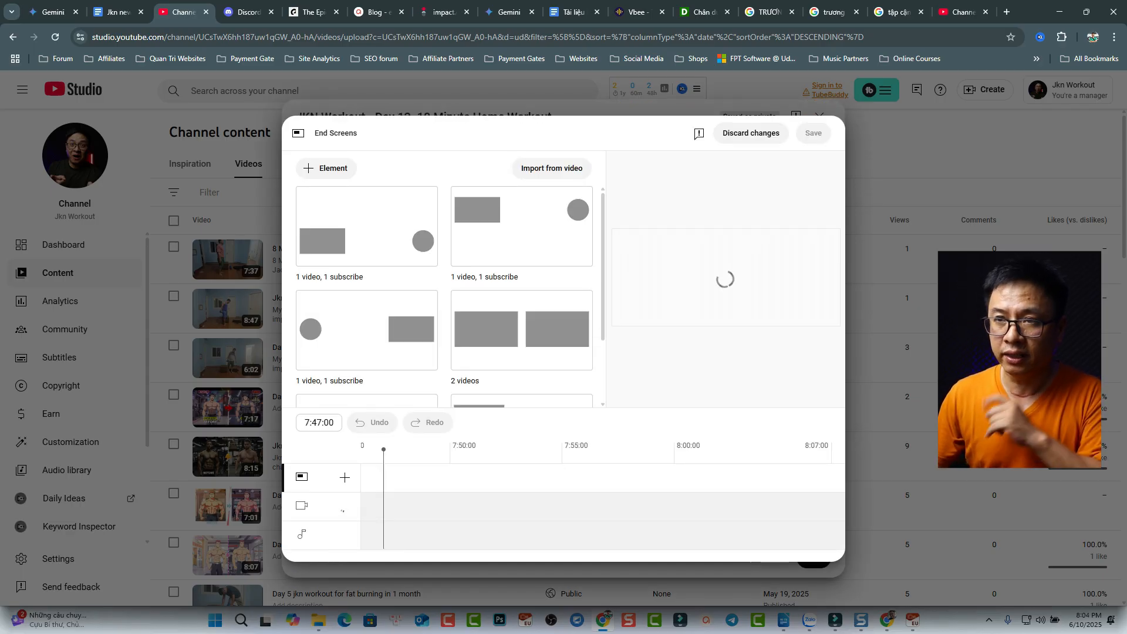
{"action": "left_click", "coordinate": [367, 225]}
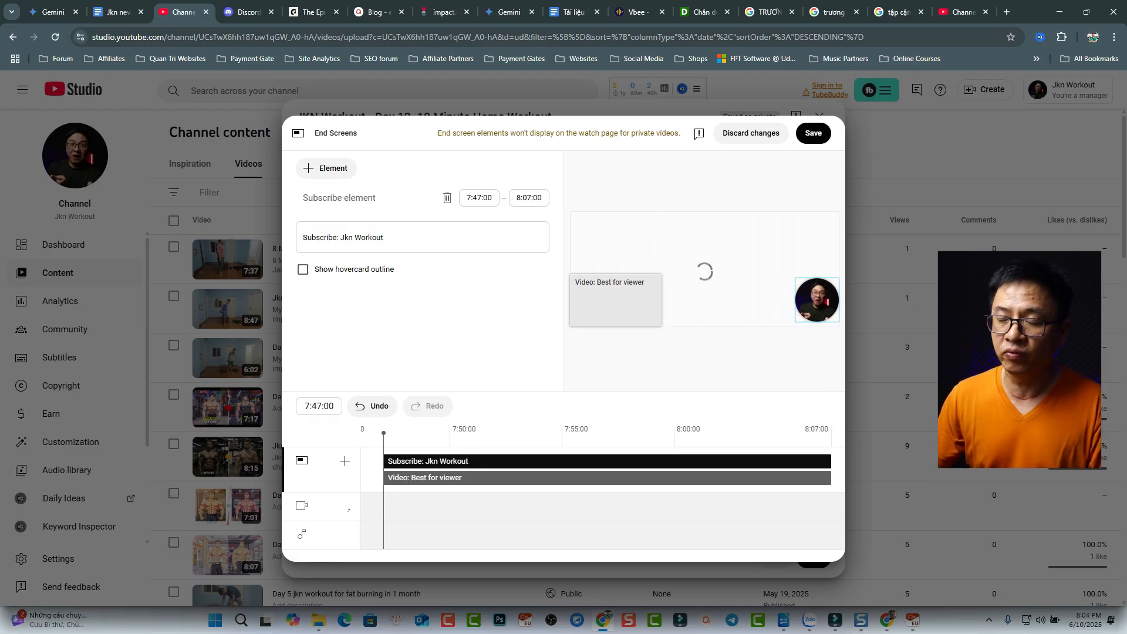
{"action": "left_click", "coordinate": [813, 133]}
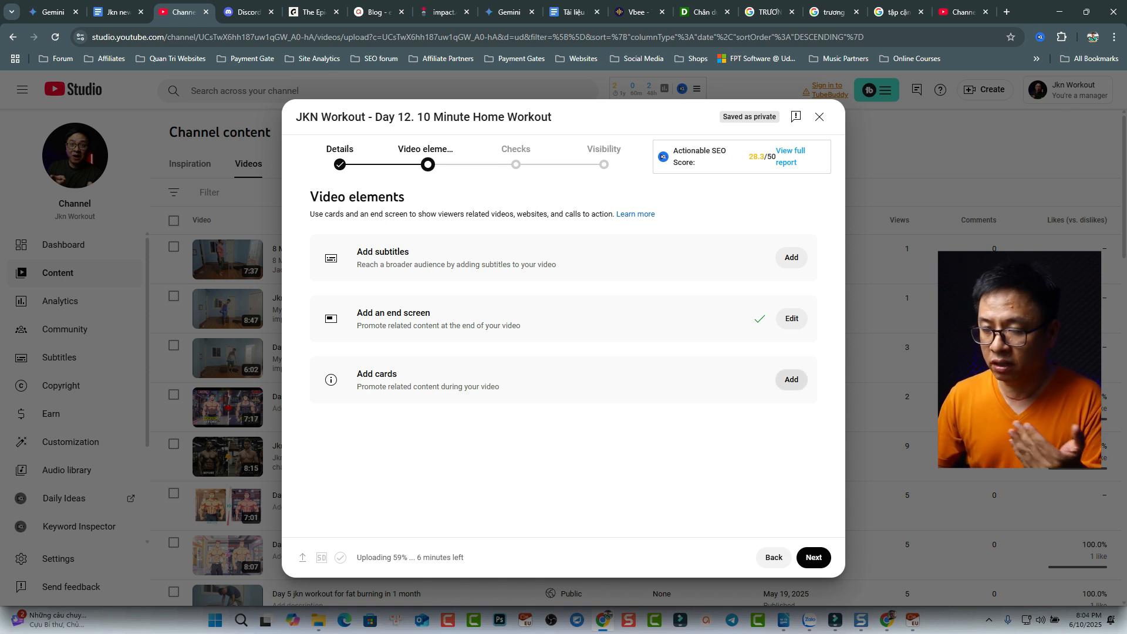
Add a video card linking to Jkn Workout Day 11 at 2:59:26 and save the cards.
{"action": "left_click", "coordinate": [791, 379]}
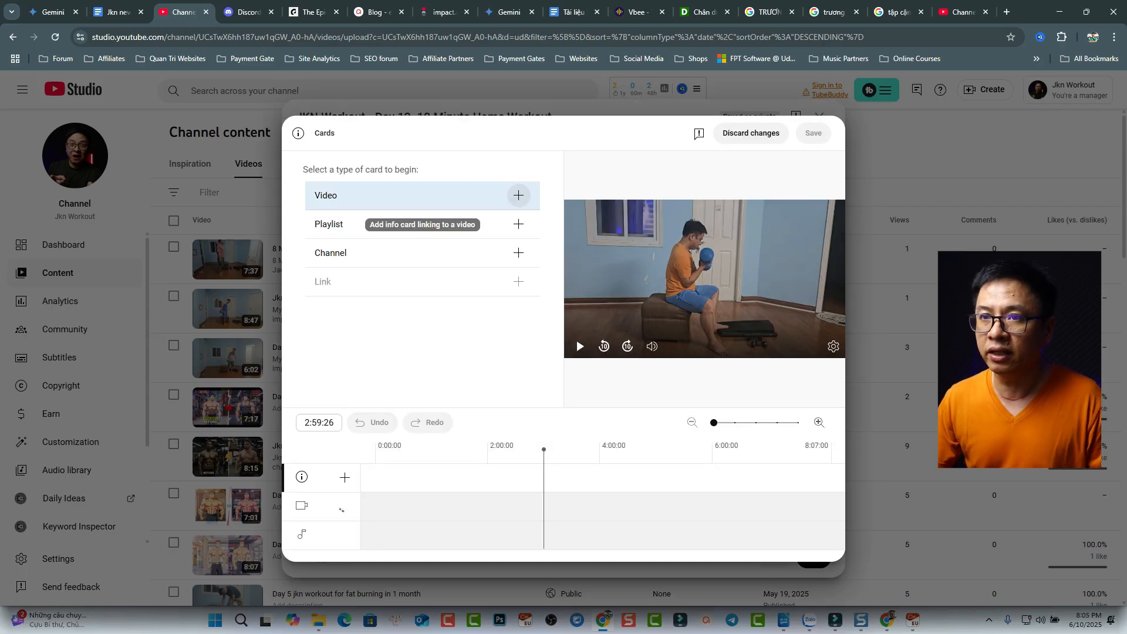
{"action": "left_click", "coordinate": [518, 195]}
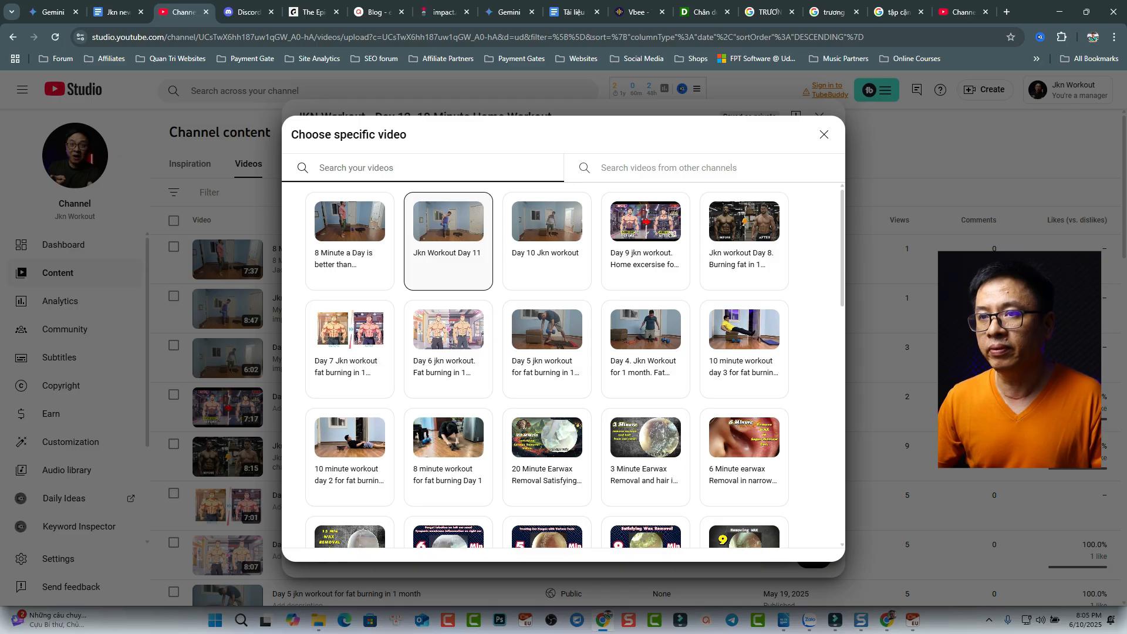
{"action": "left_click", "coordinate": [447, 241]}
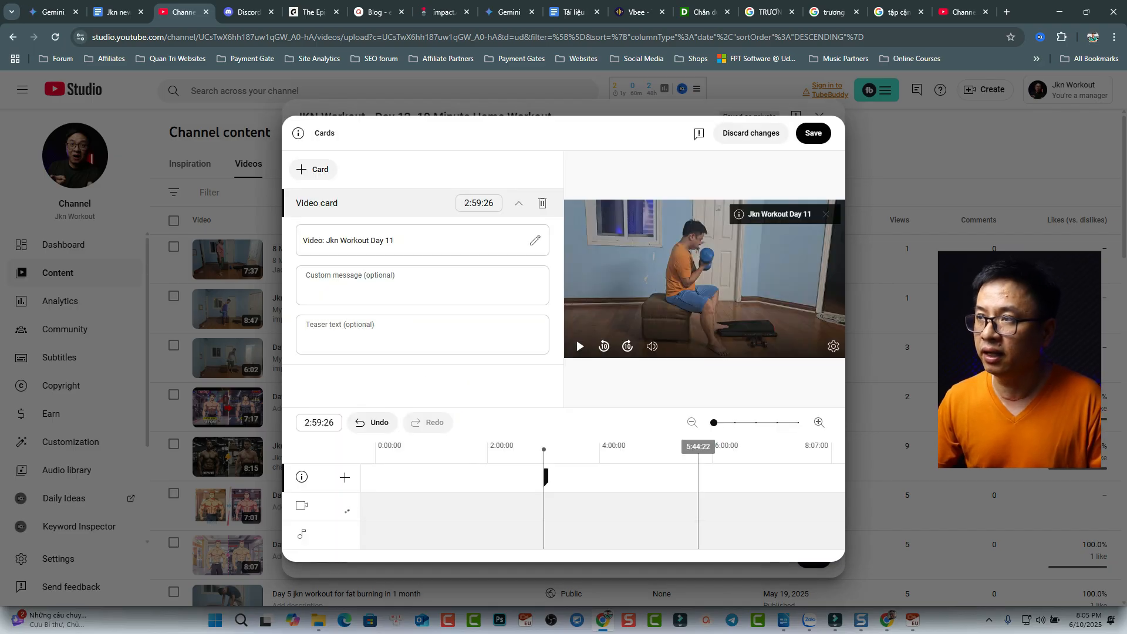
{"action": "left_click", "coordinate": [813, 133]}
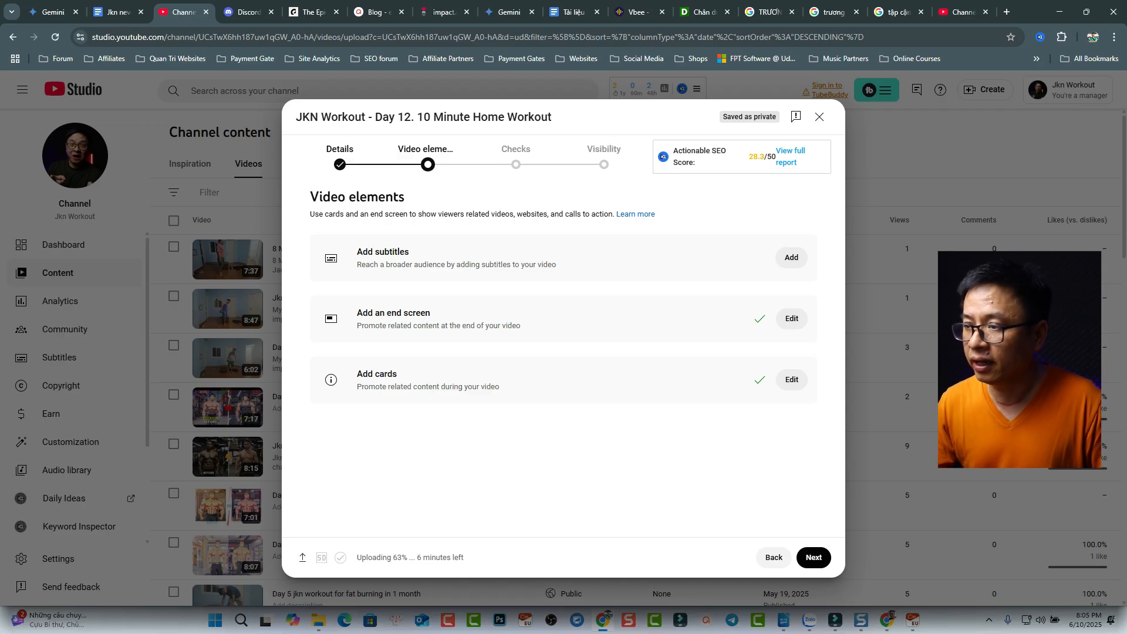
Proceed past the checks stage, set the video's visibility to Unlisted and save it.
{"action": "left_click", "coordinate": [814, 557]}
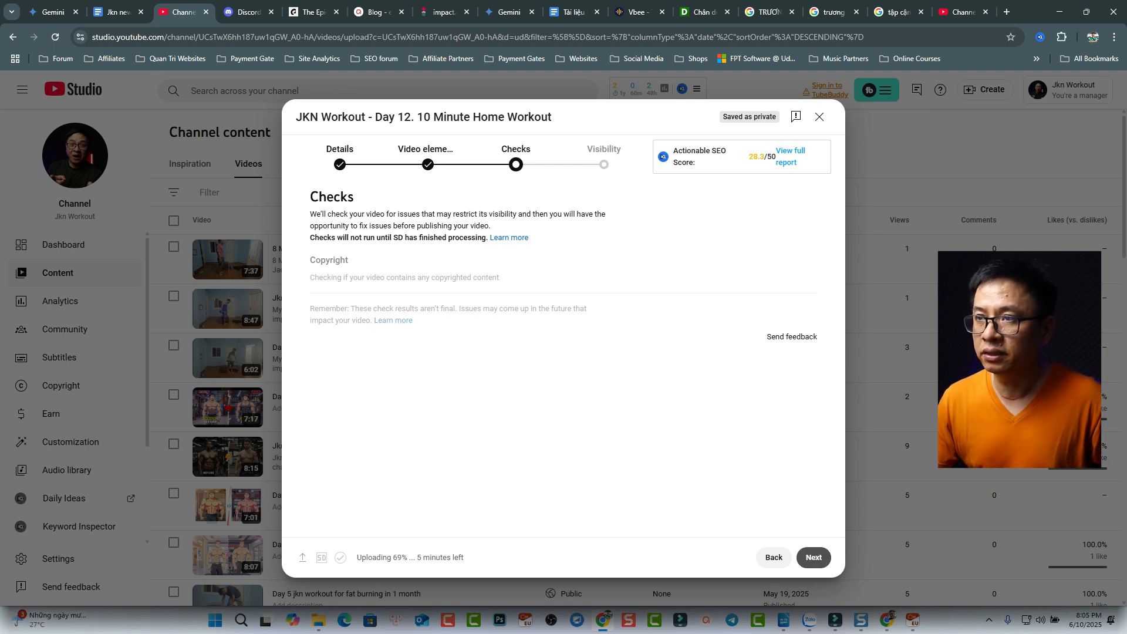
{"action": "left_click", "coordinate": [814, 557]}
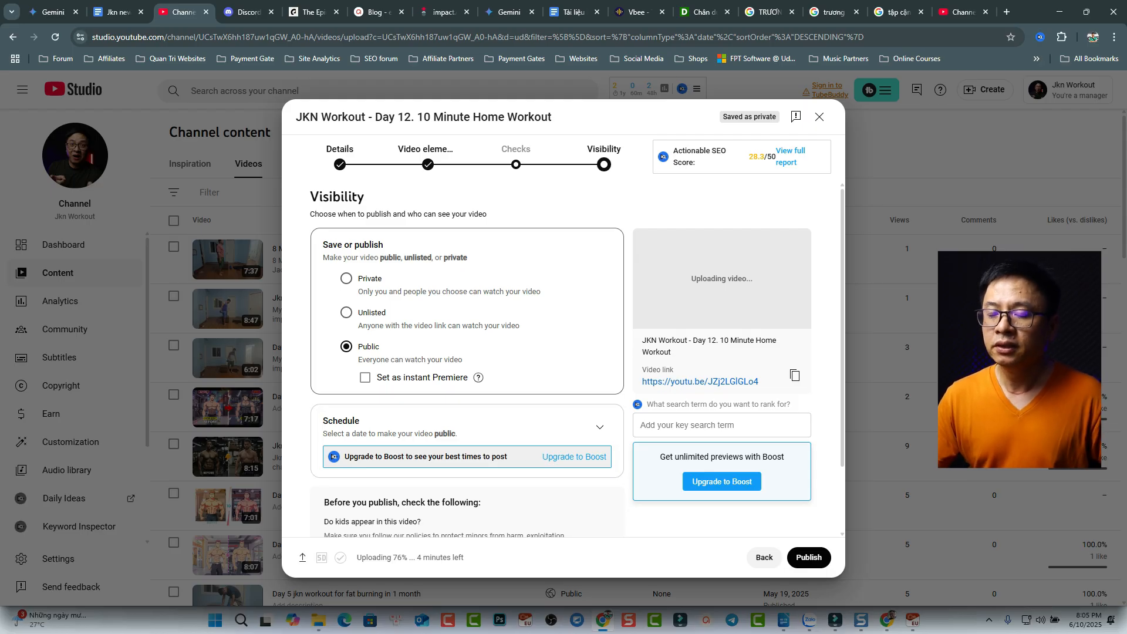
{"action": "left_click", "coordinate": [346, 312]}
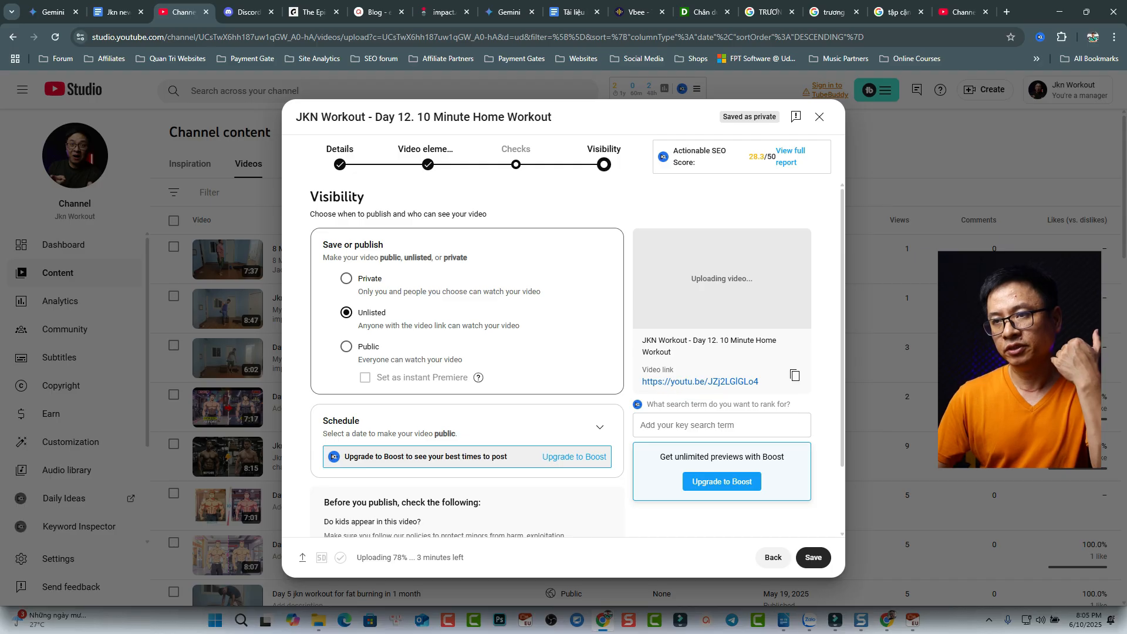
{"action": "left_click", "coordinate": [813, 557]}
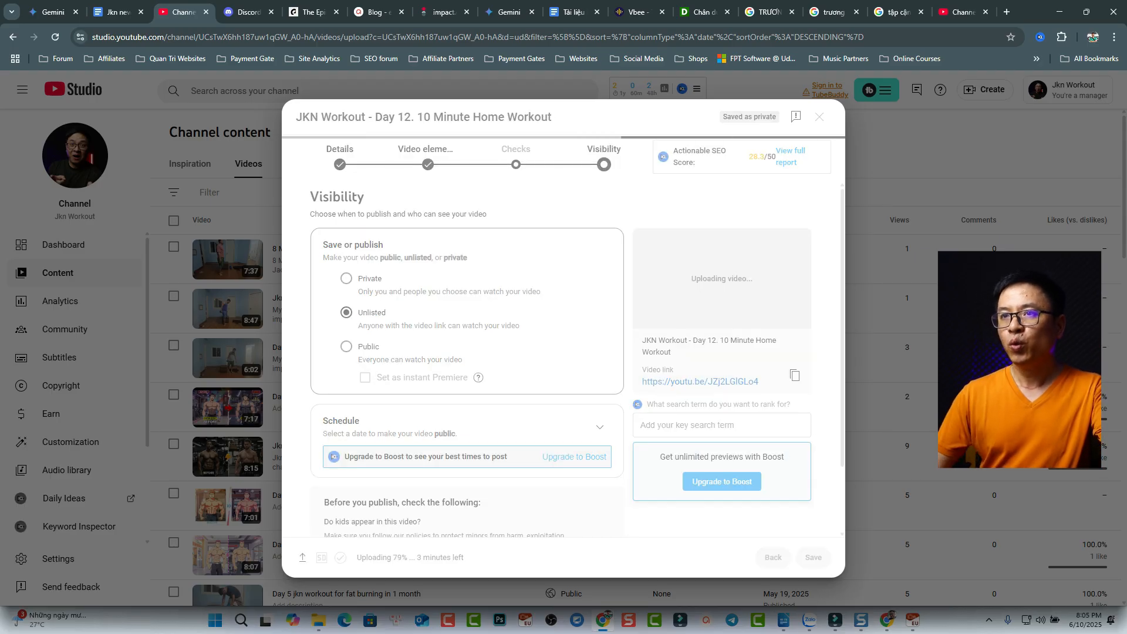